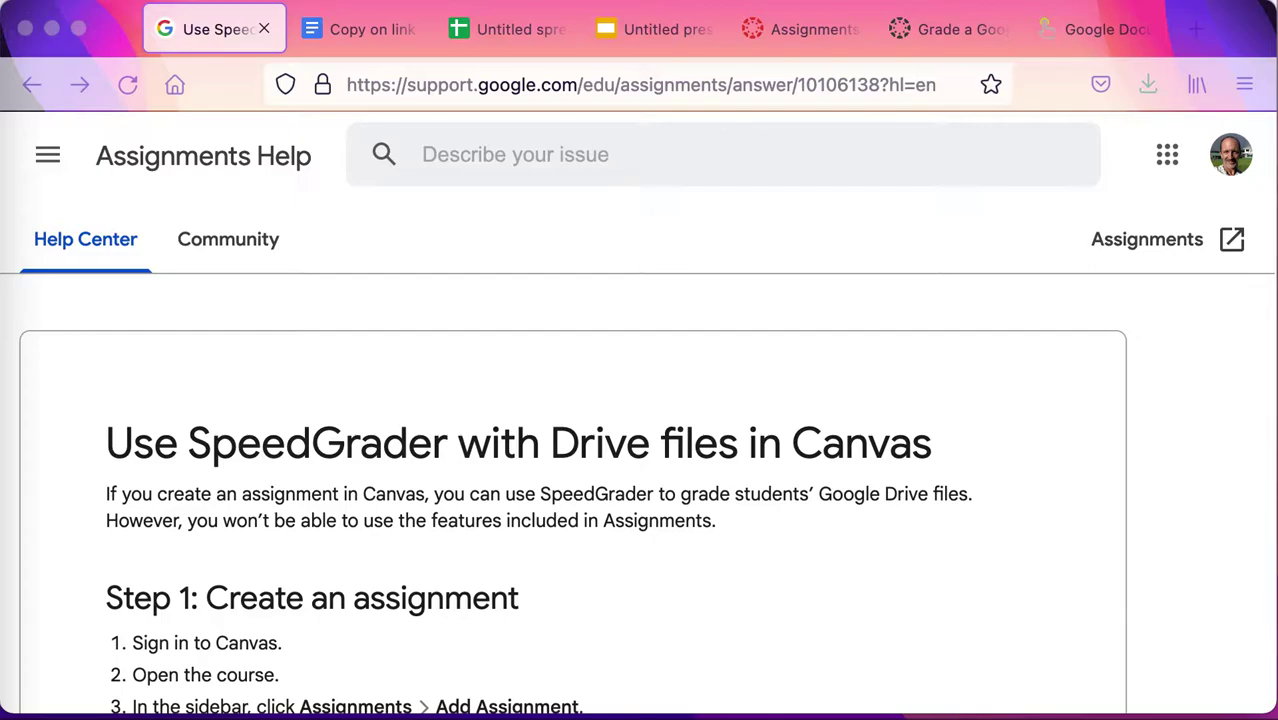
# Move through the Copy on link and Untitled spreadsheet tabs to the Untitled presentation.
pyautogui.click(389, 40)
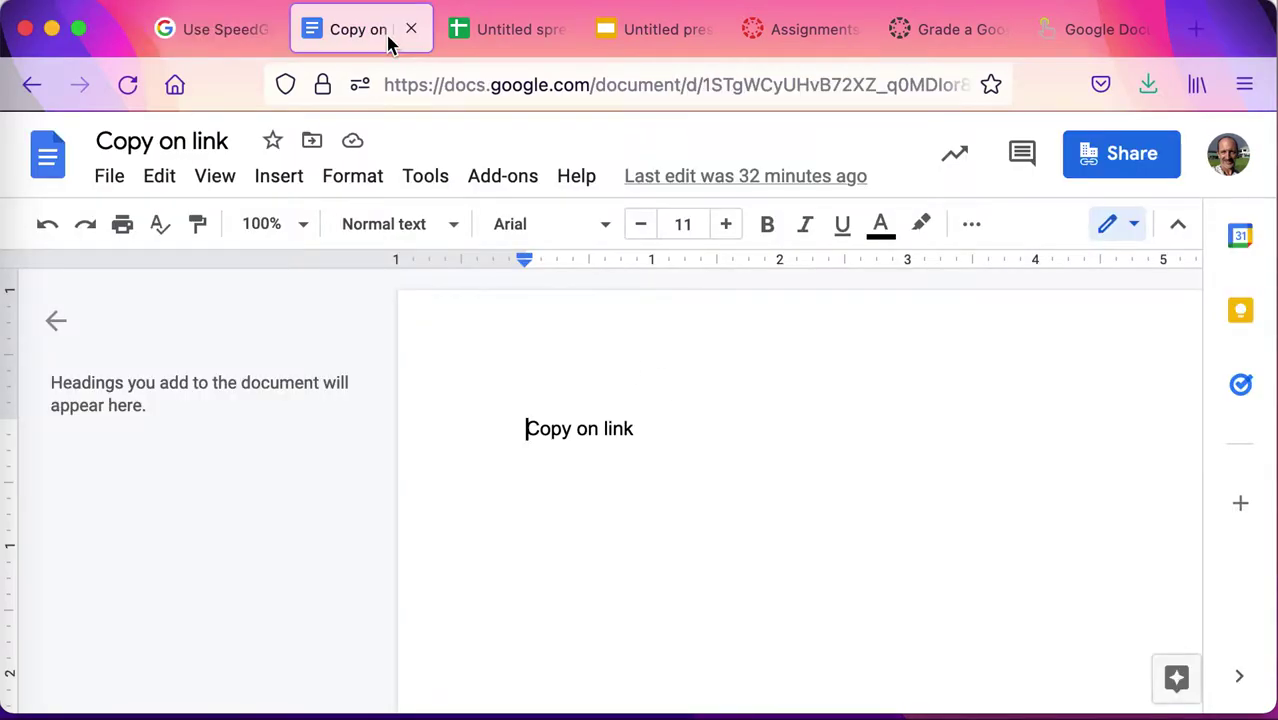
pyautogui.click(490, 40)
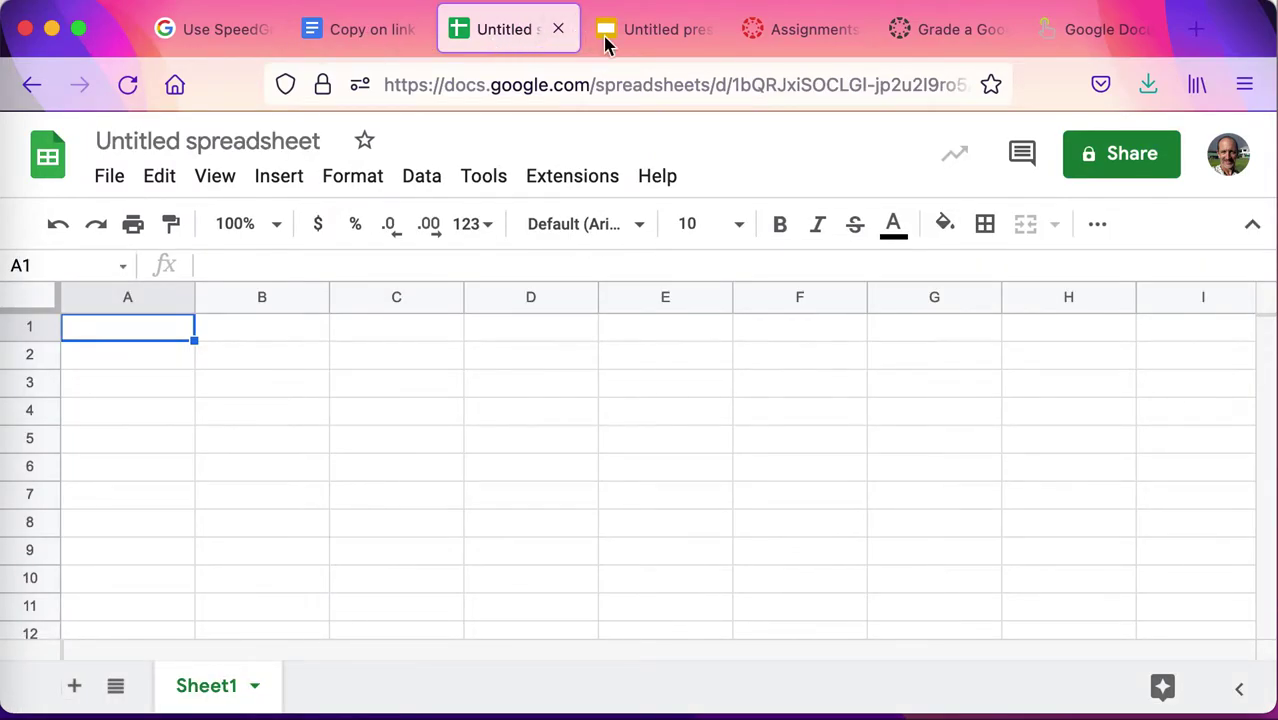
pyautogui.click(650, 45)
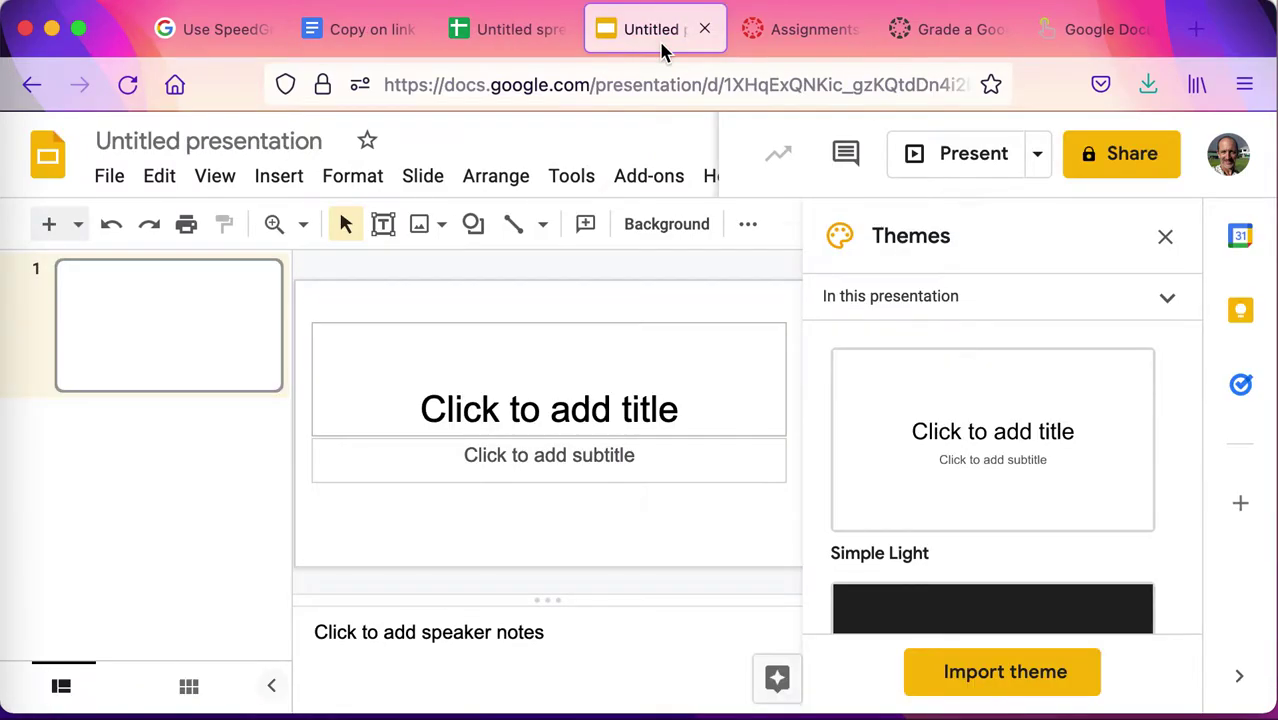
# Give anyone with the link Viewer access to the Copy on link document and copy its link.
pyautogui.click(386, 44)
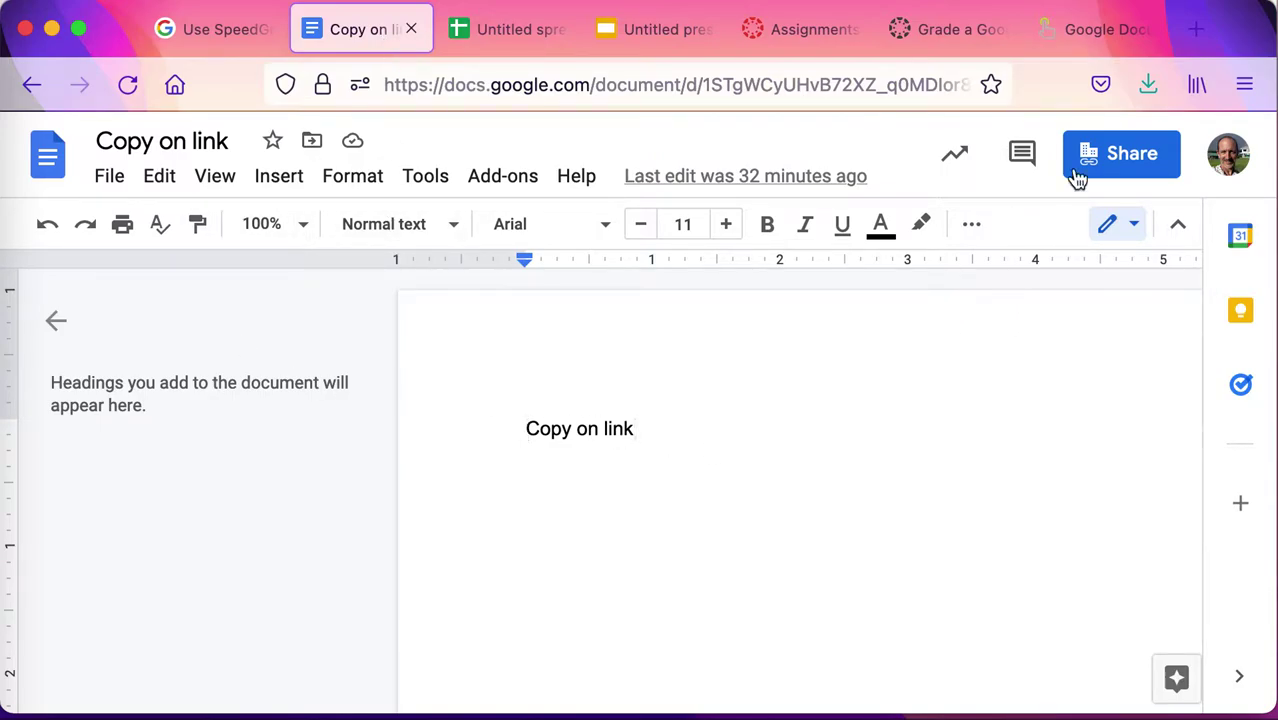
pyautogui.click(1116, 165)
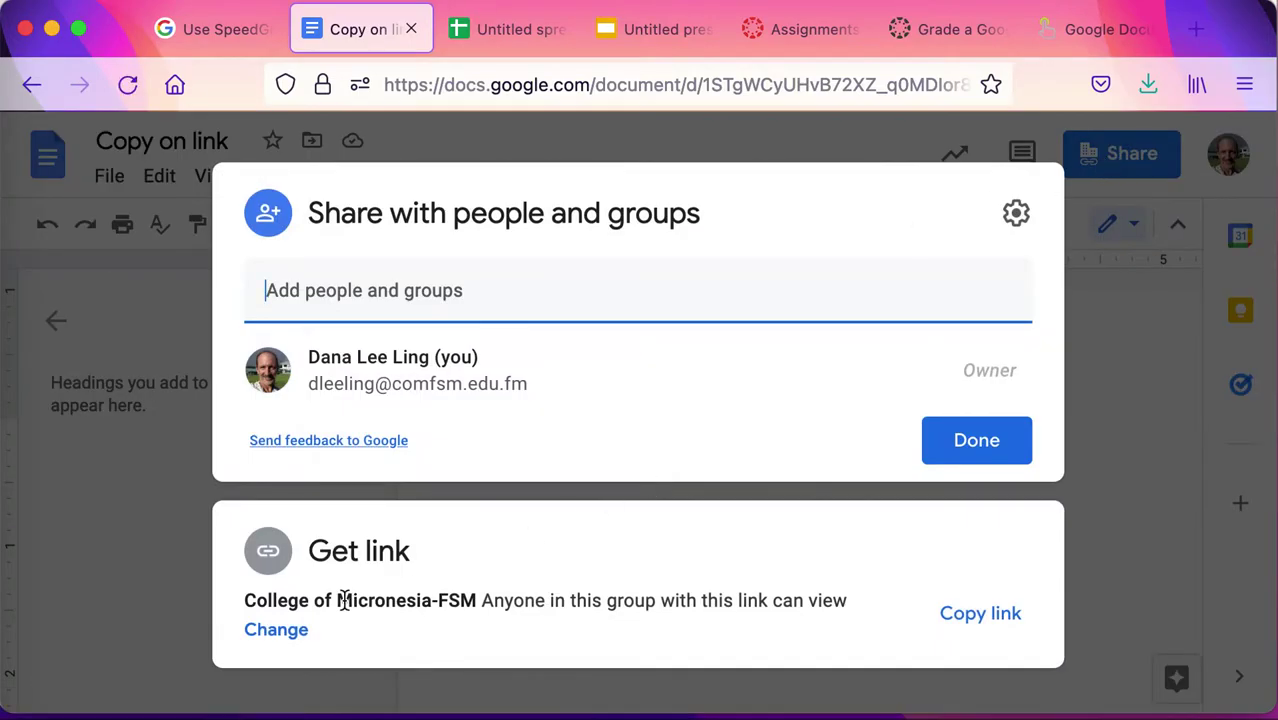
pyautogui.click(298, 630)
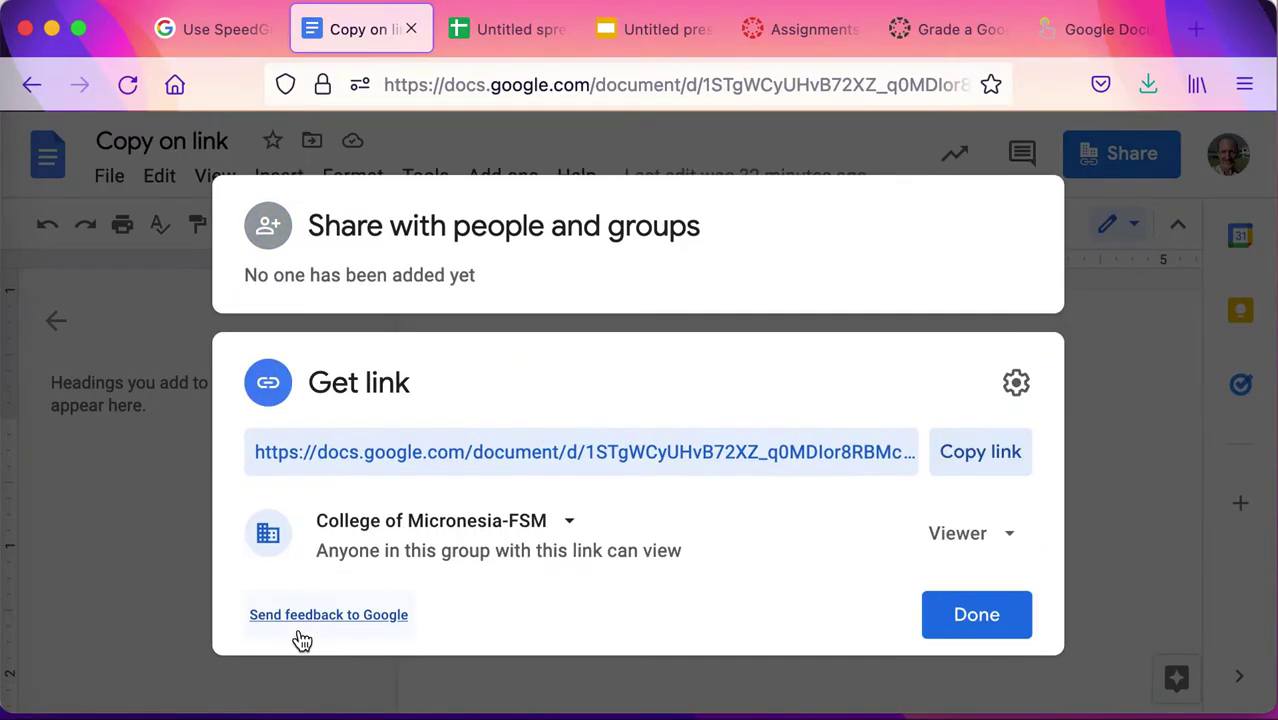
pyautogui.click(490, 541)
pyautogui.click(540, 452)
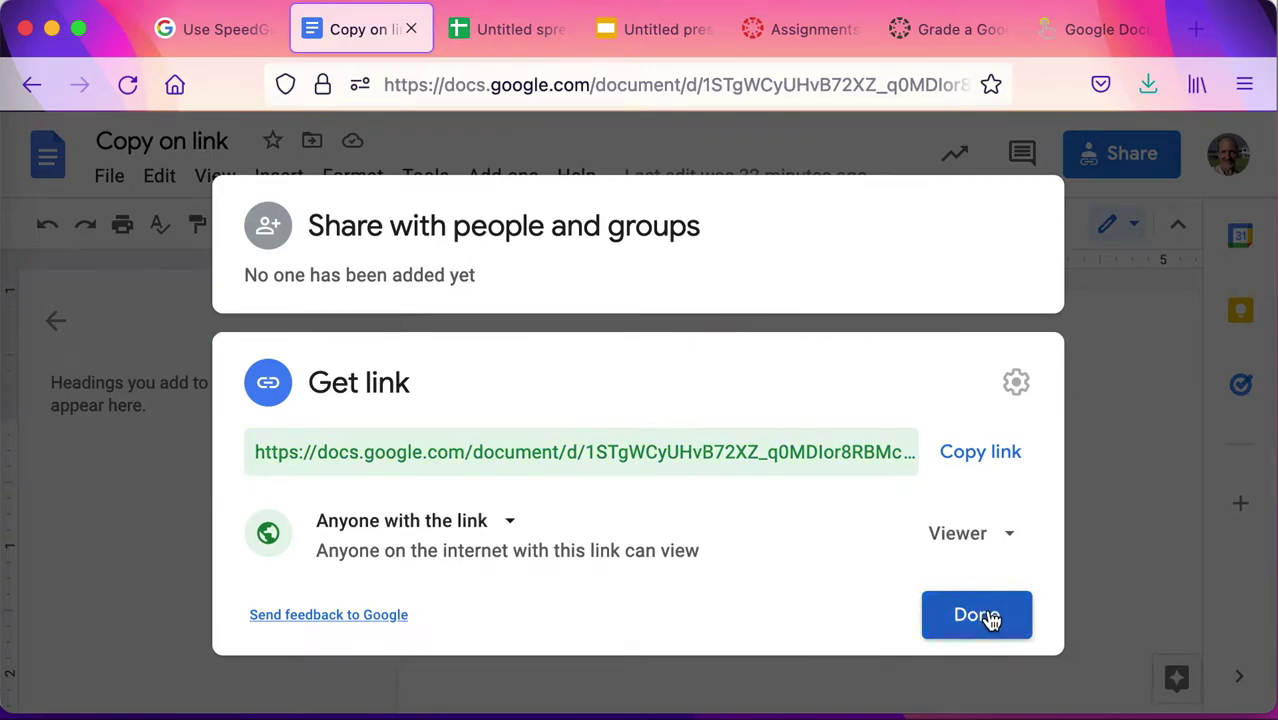
pyautogui.click(1001, 459)
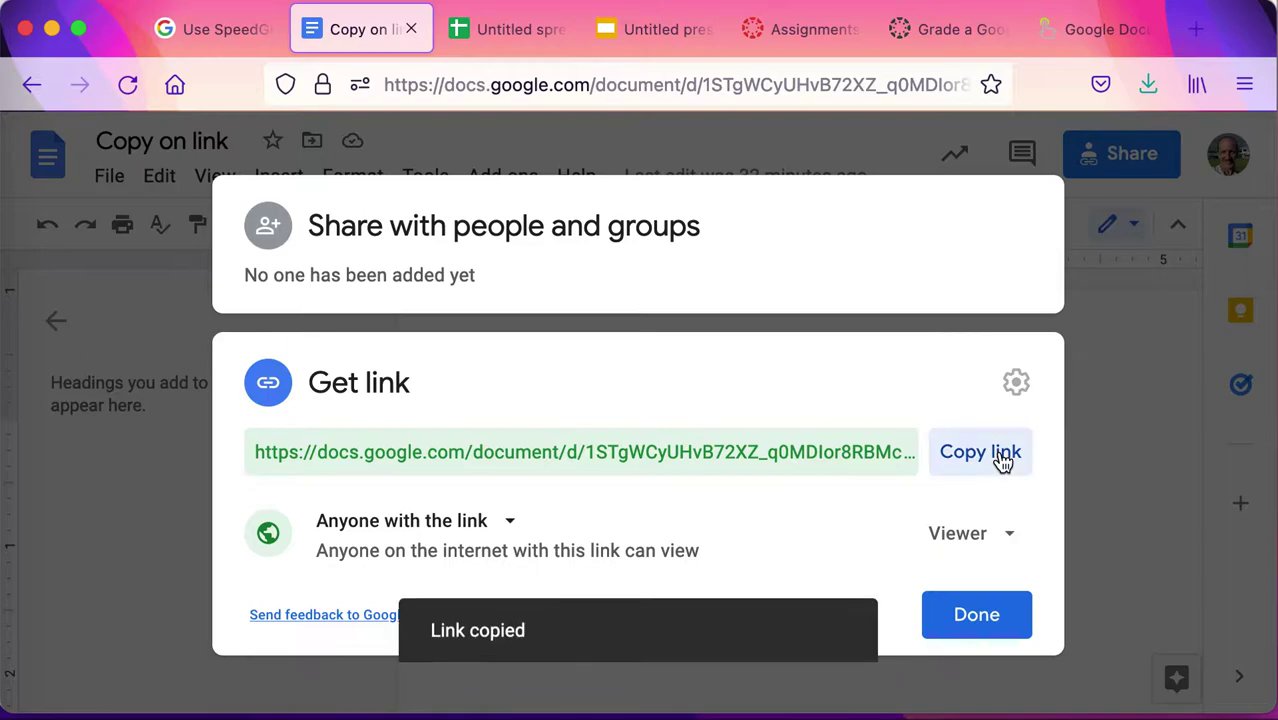
pyautogui.click(985, 625)
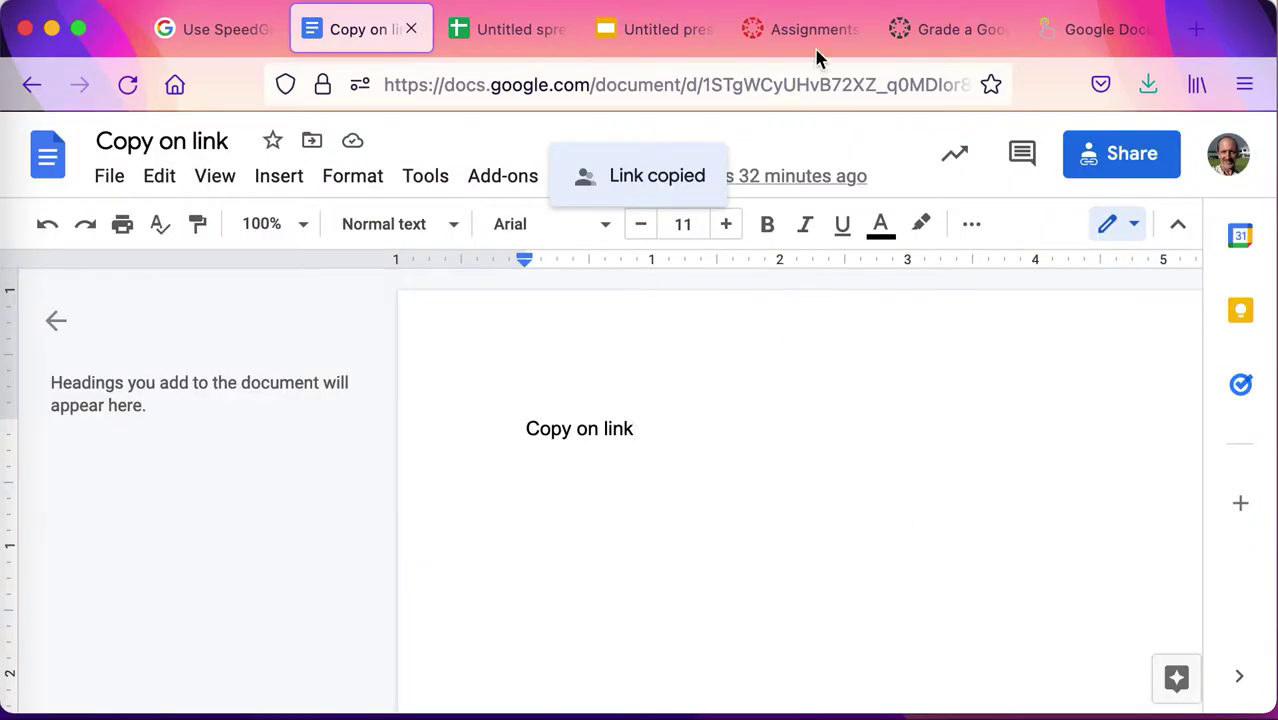
# Create a new Canvas assignment titled 'Homework one demo'.
pyautogui.click(790, 46)
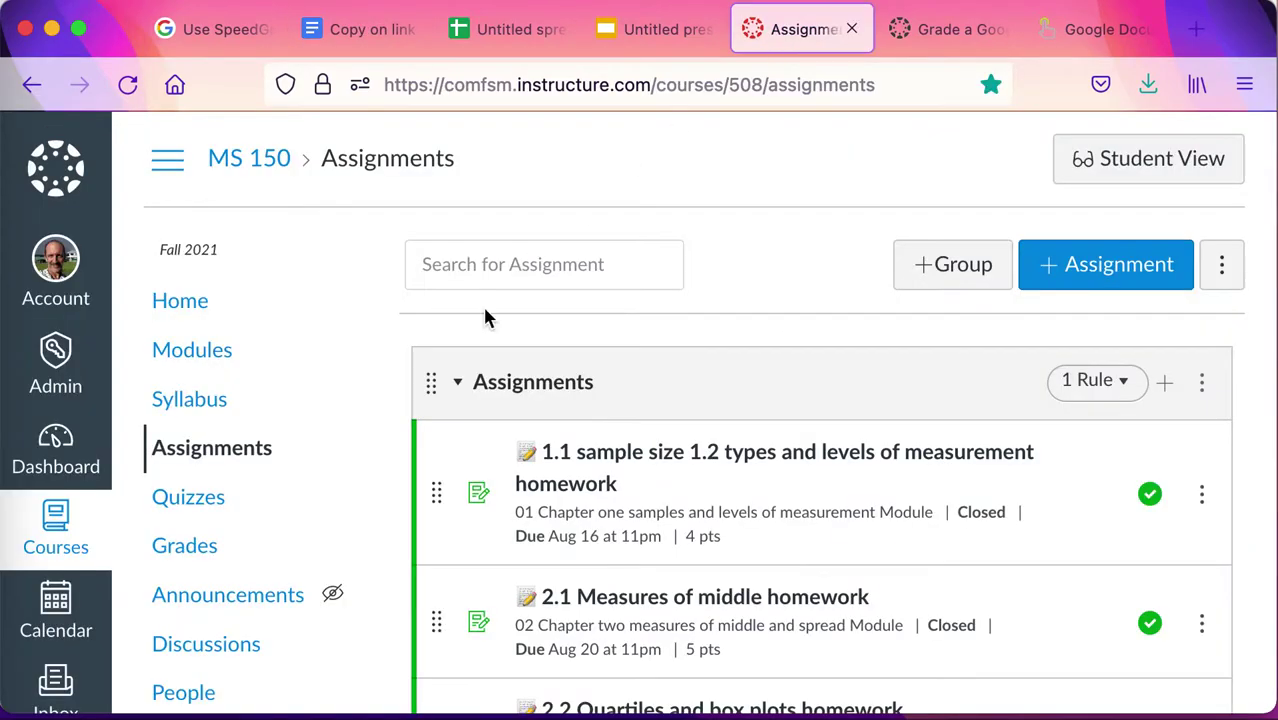
pyautogui.click(1119, 287)
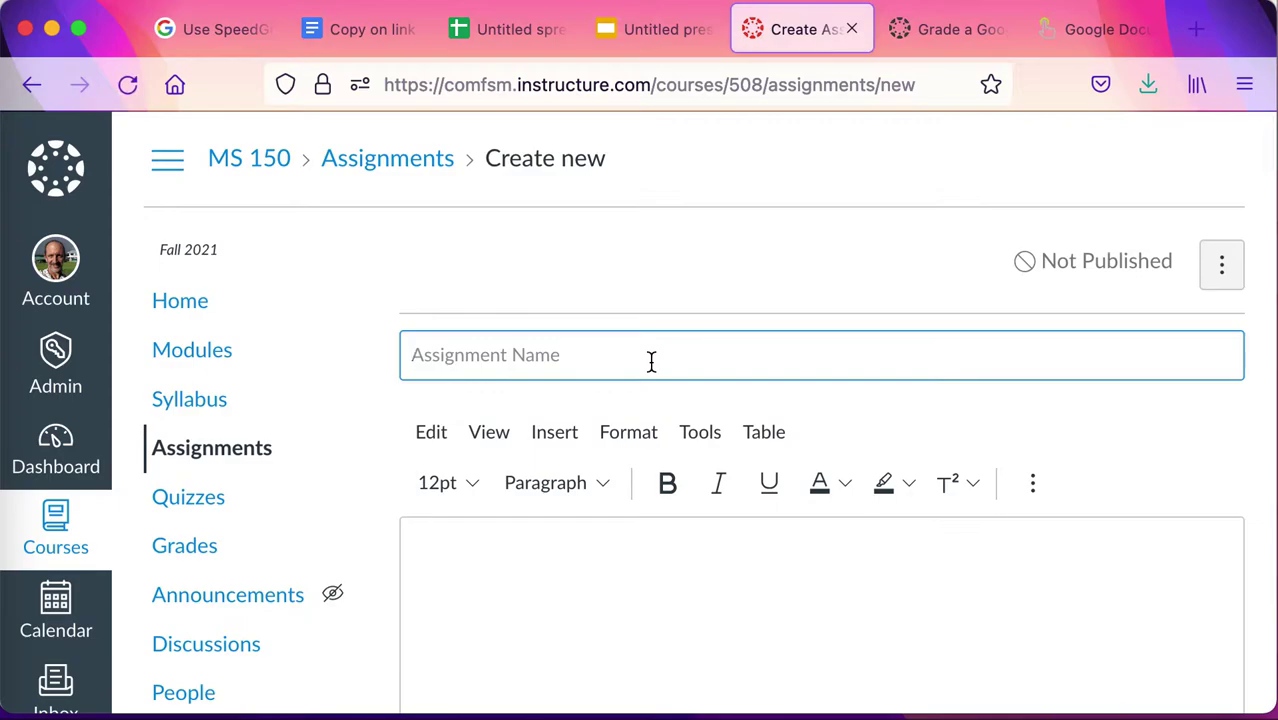
pyautogui.write('Homewo')
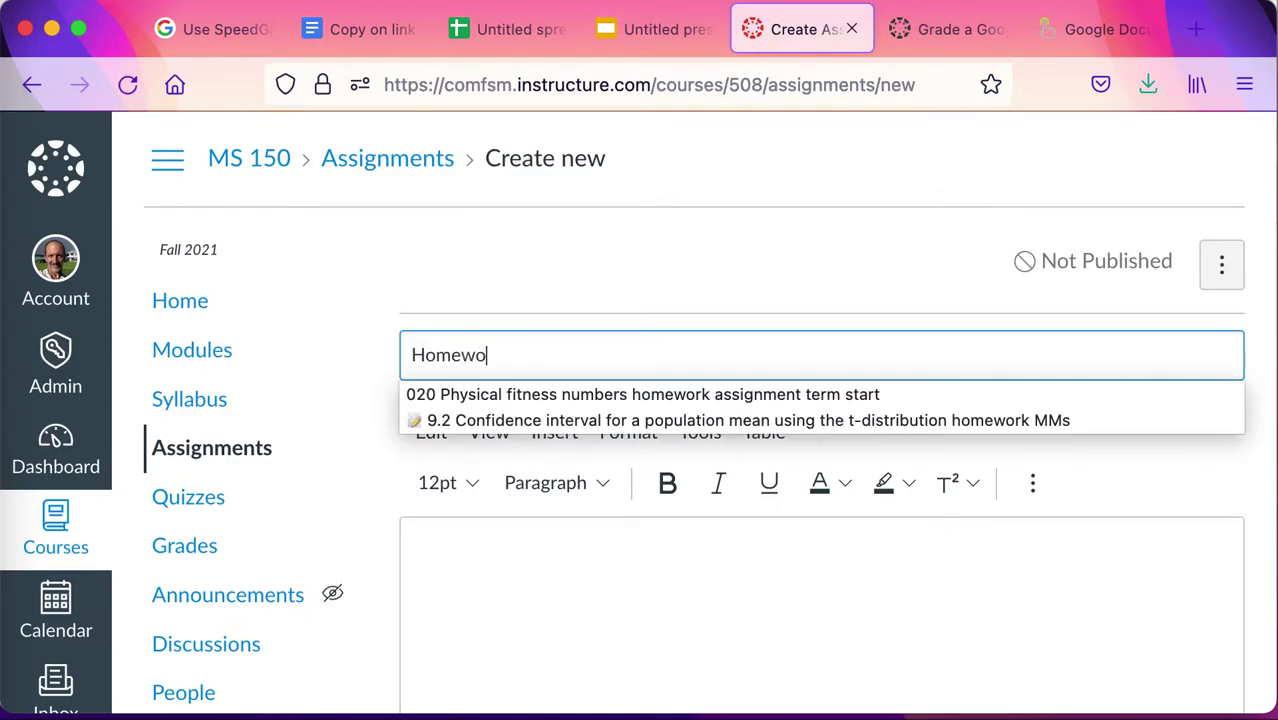
pyautogui.write('rk one demo')
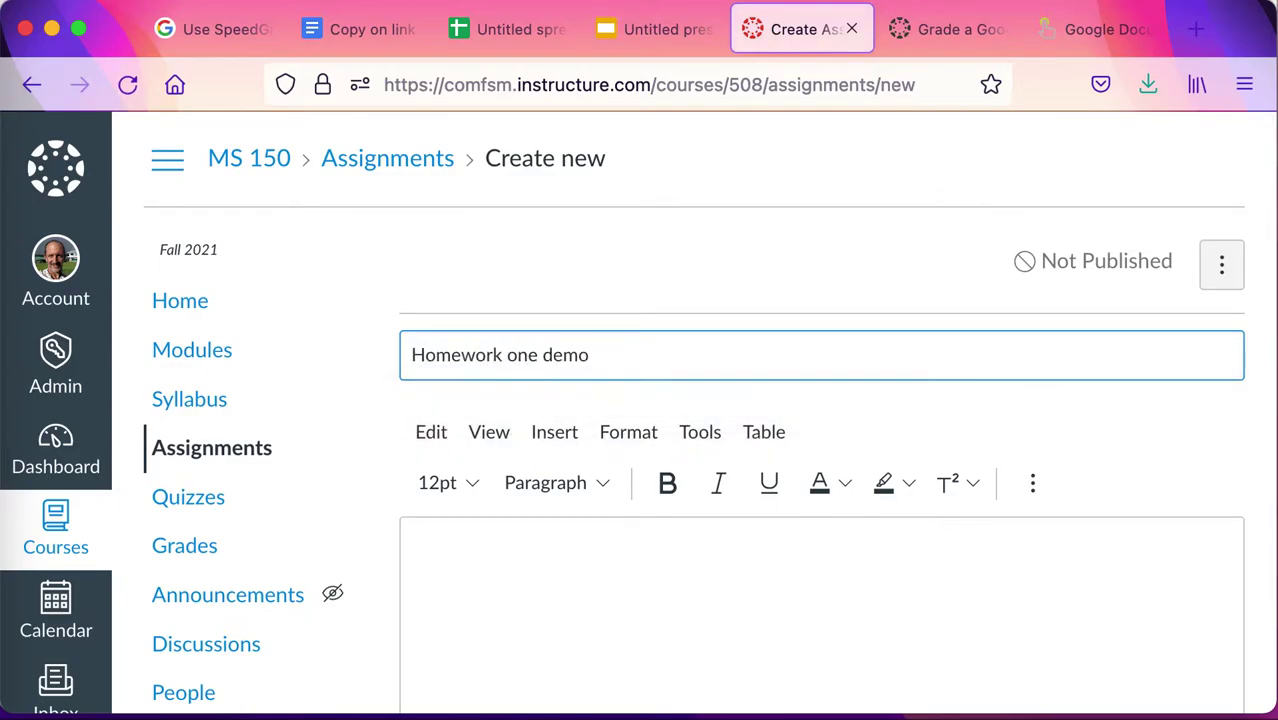
# Write 'Directions' in the description and paste the document URL with /edit changed to /copy.
pyautogui.click(586, 586)
pyautogui.write('Dire')
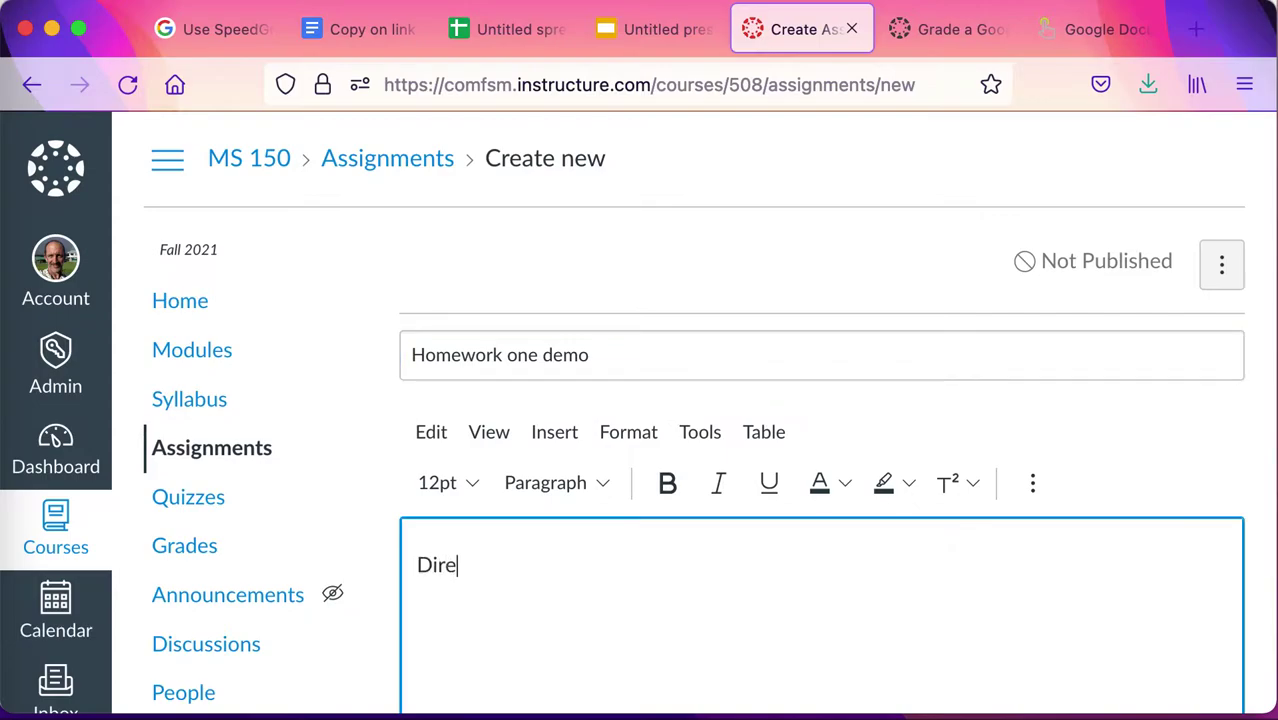
pyautogui.write('ctions')
pyautogui.scroll(-2, 820, 400)
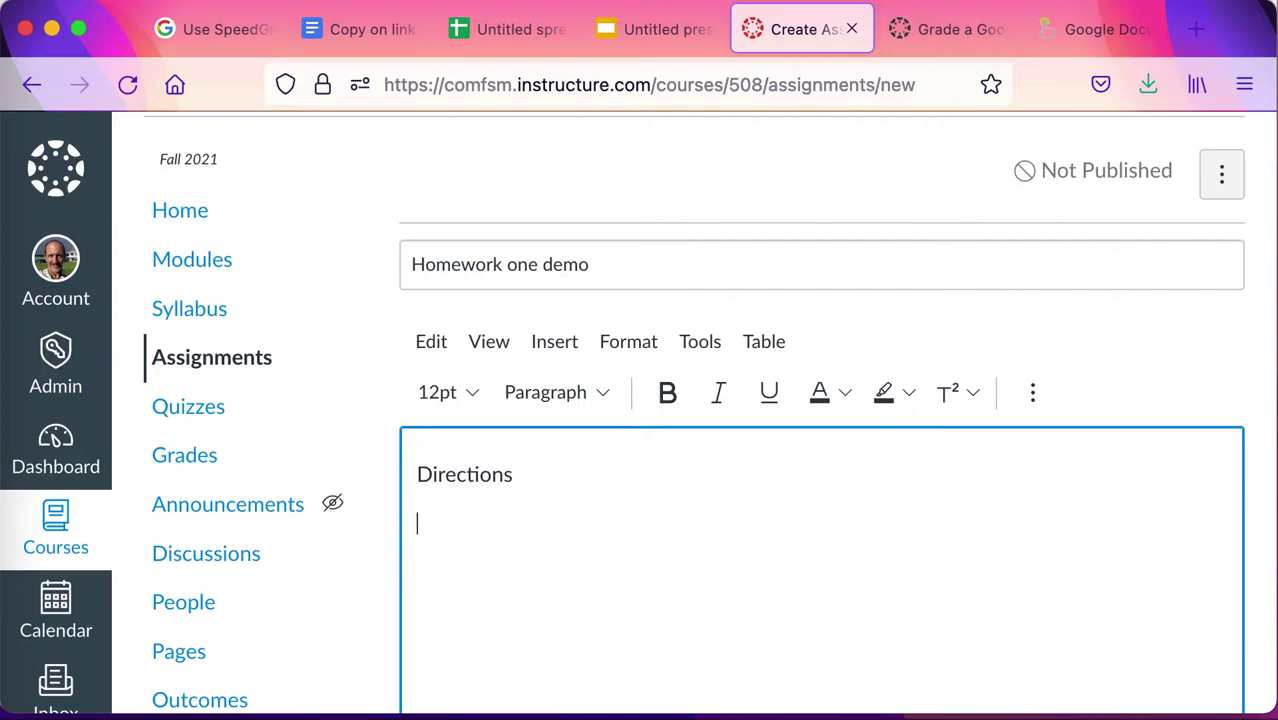
pyautogui.press('Return')
pyautogui.press('super+v')
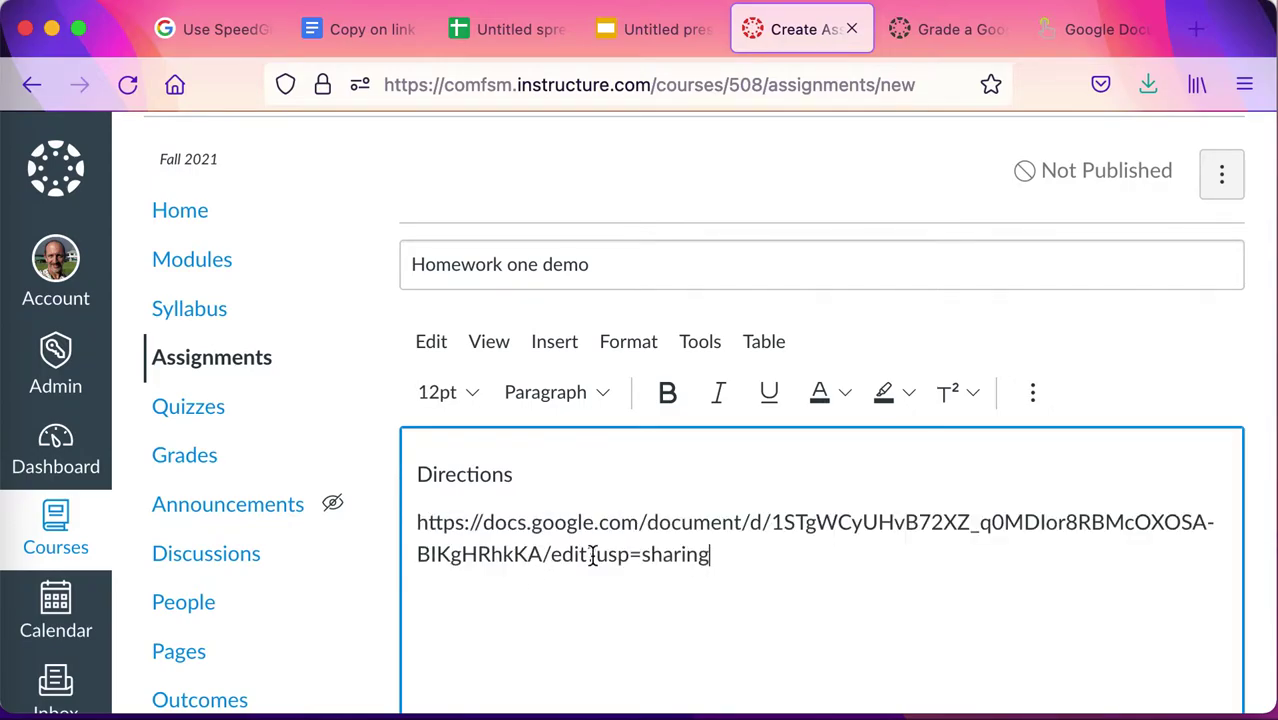
pyautogui.moveTo(553, 556); pyautogui.dragTo(586, 556)
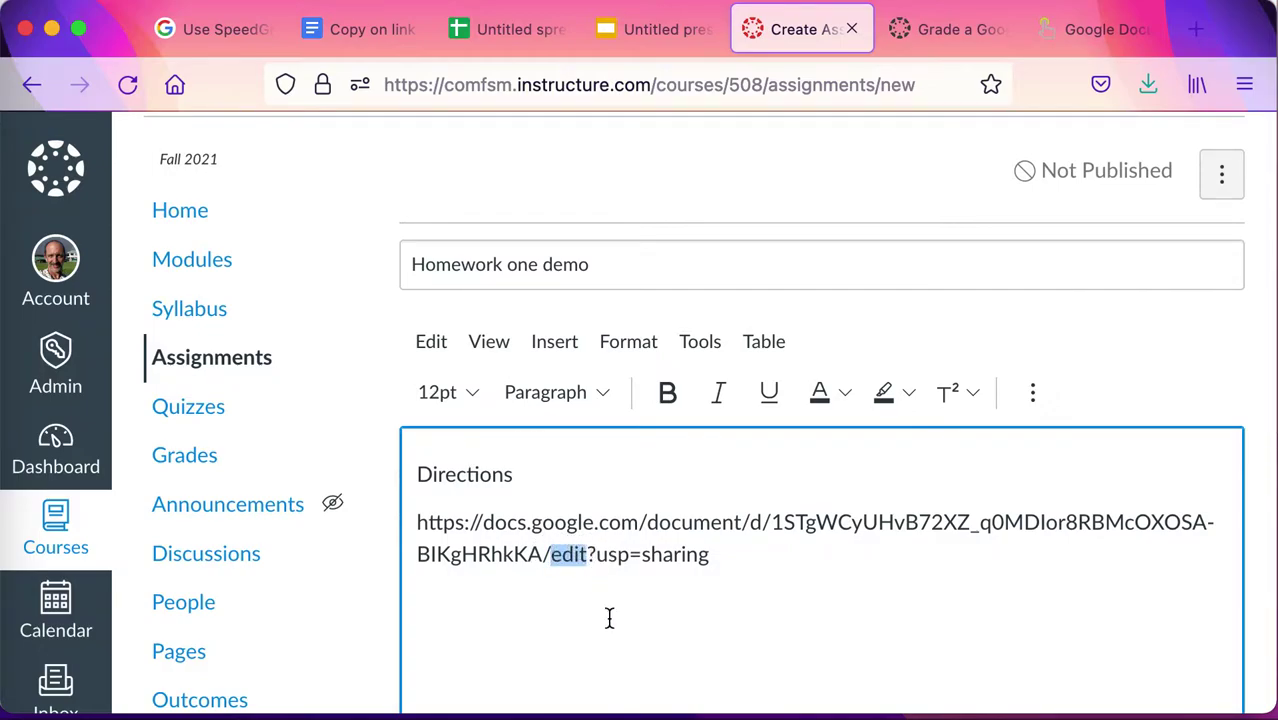
pyautogui.write('copy')
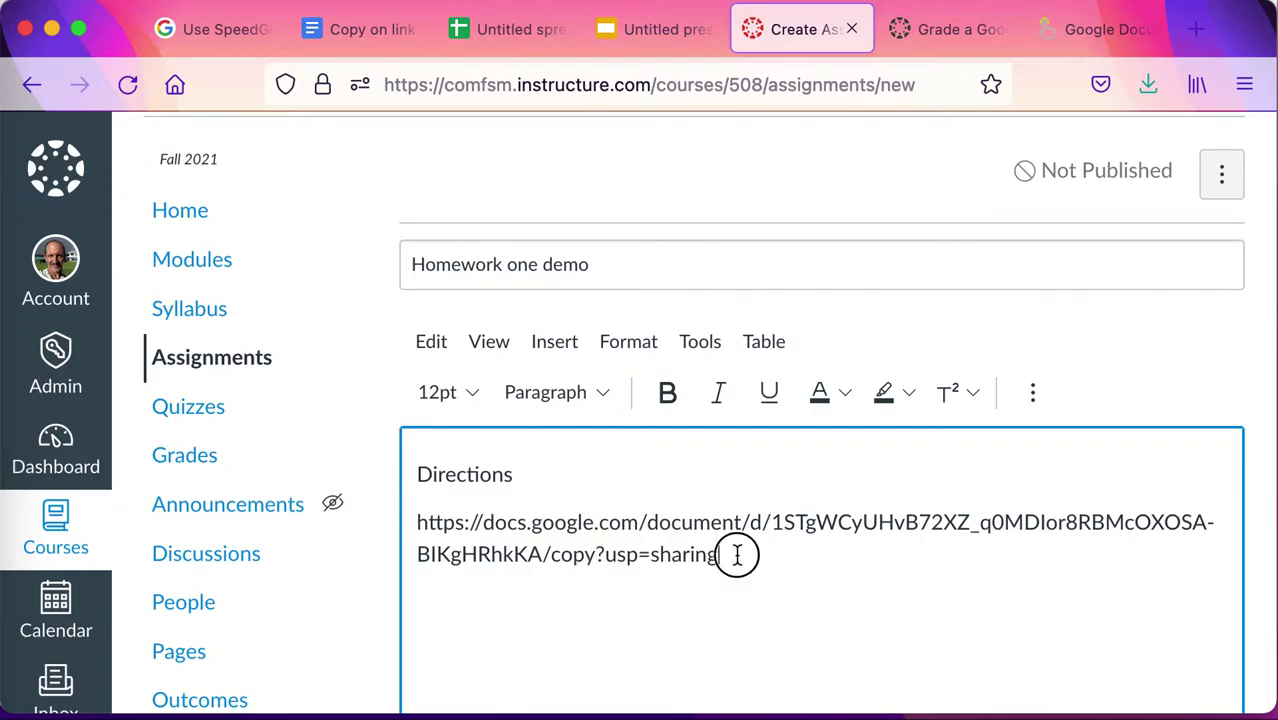
pyautogui.moveTo(736, 553); pyautogui.dragTo(428, 516)
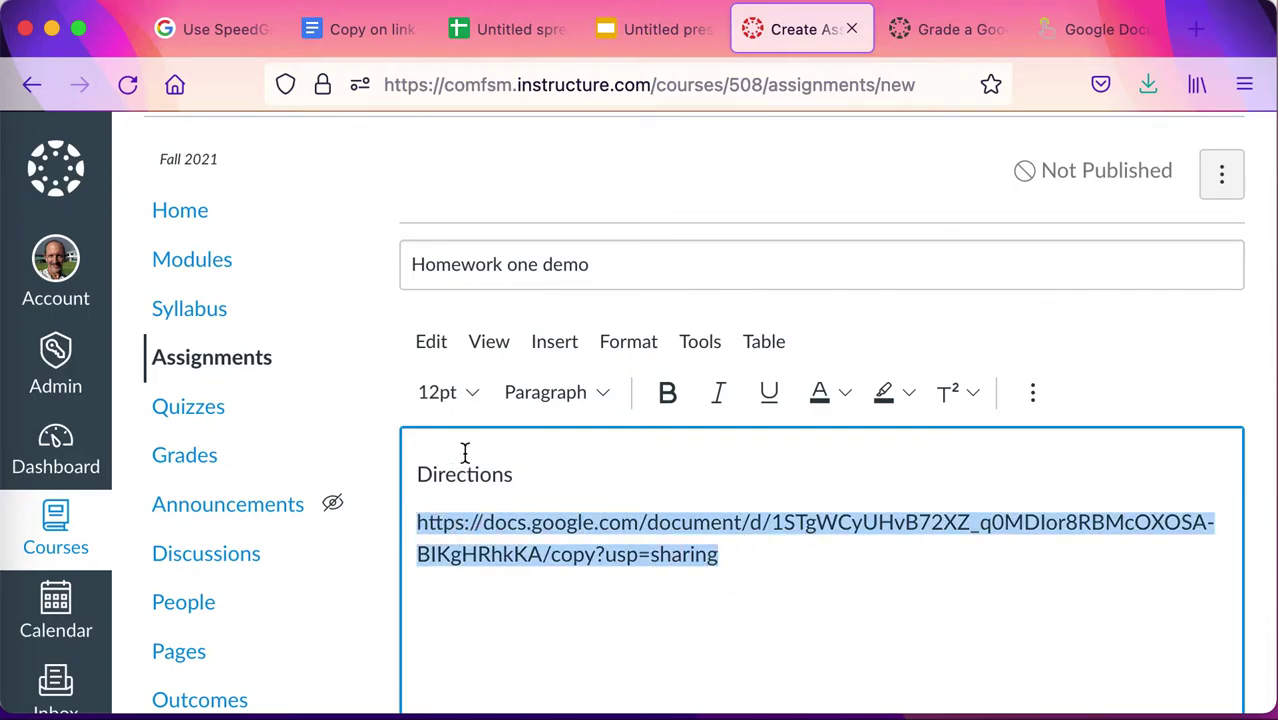
# Make the description URL an external link whose address ends in /copy instead of /edit.
pyautogui.click(1032, 392)
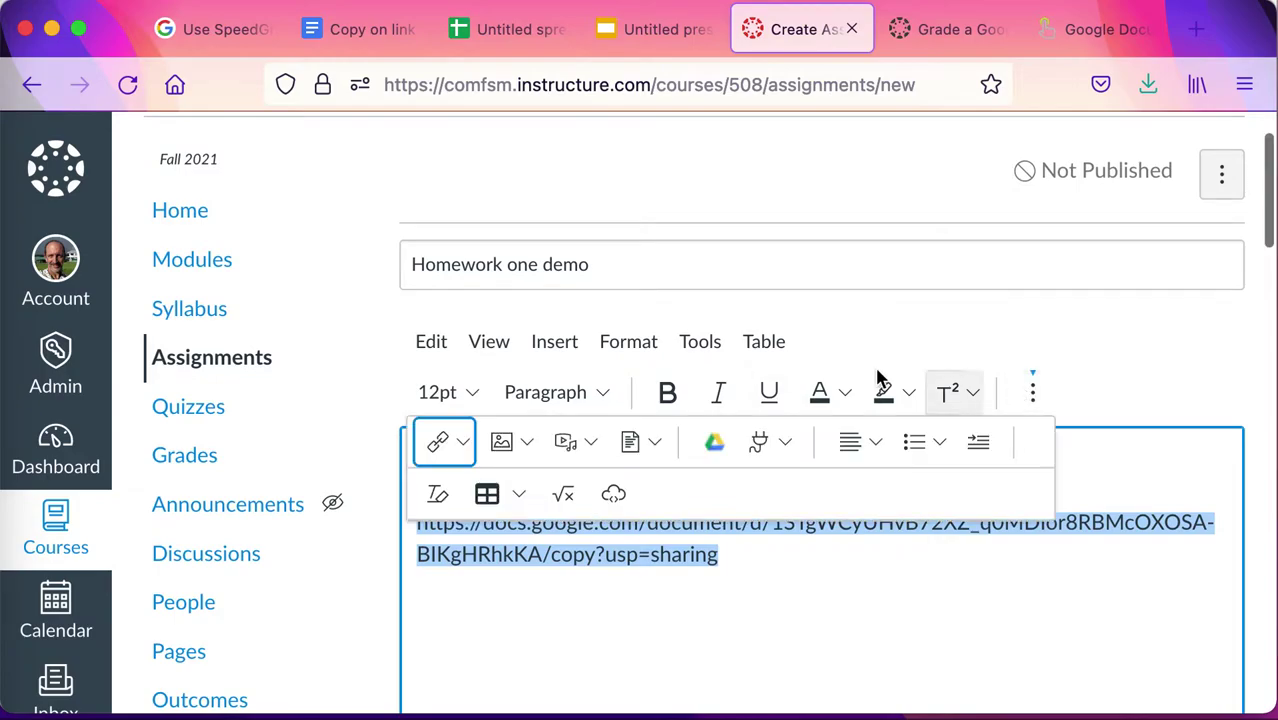
pyautogui.click(461, 443)
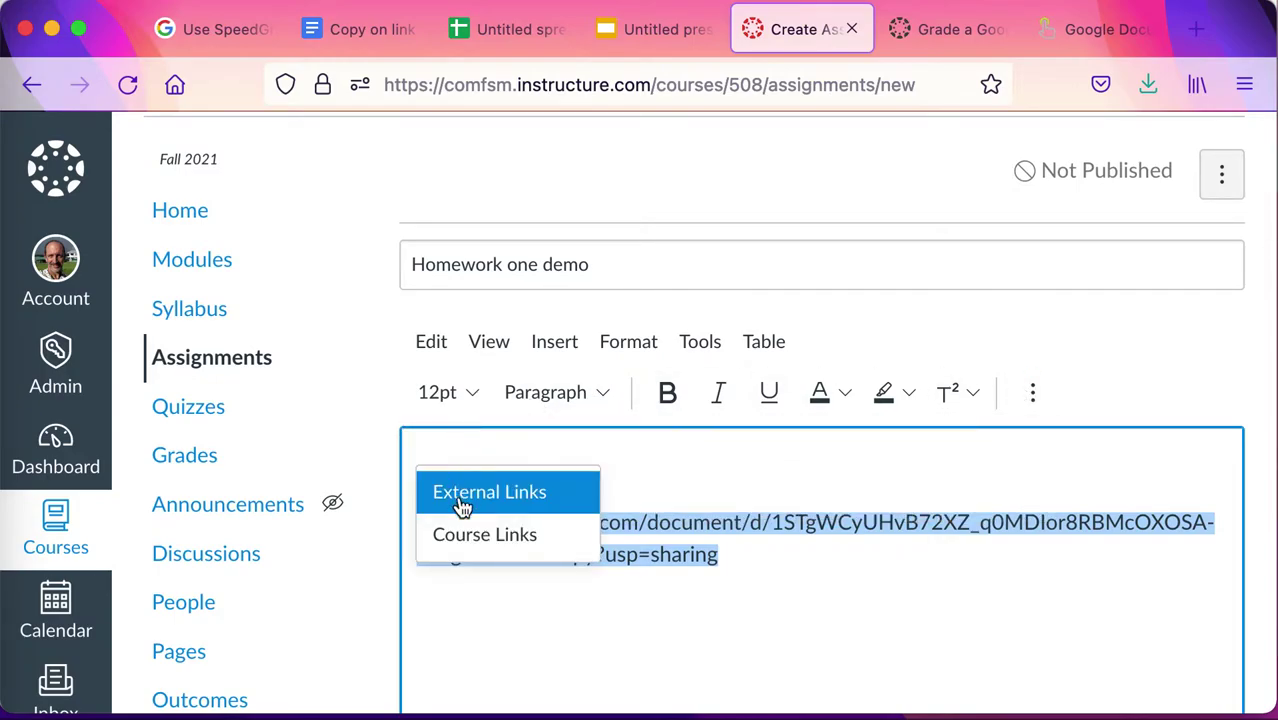
pyautogui.click(462, 505)
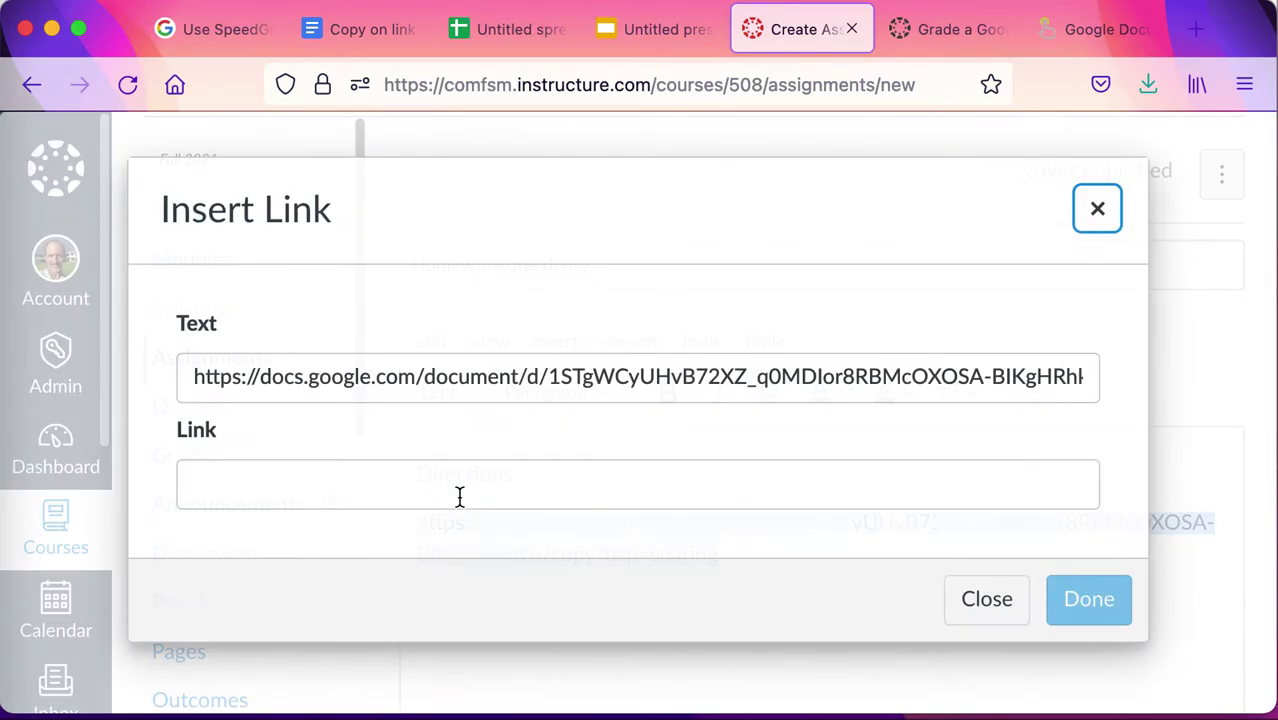
pyautogui.click(762, 465)
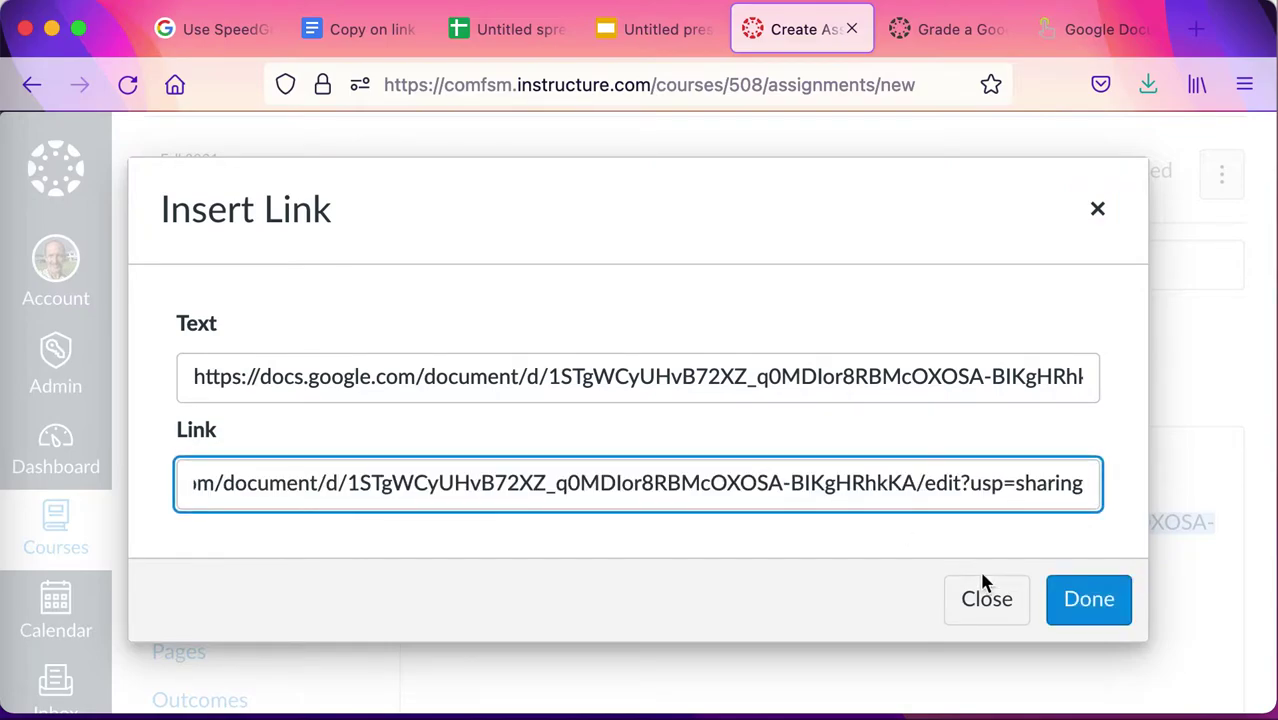
pyautogui.hscroll(5, 946, 378)
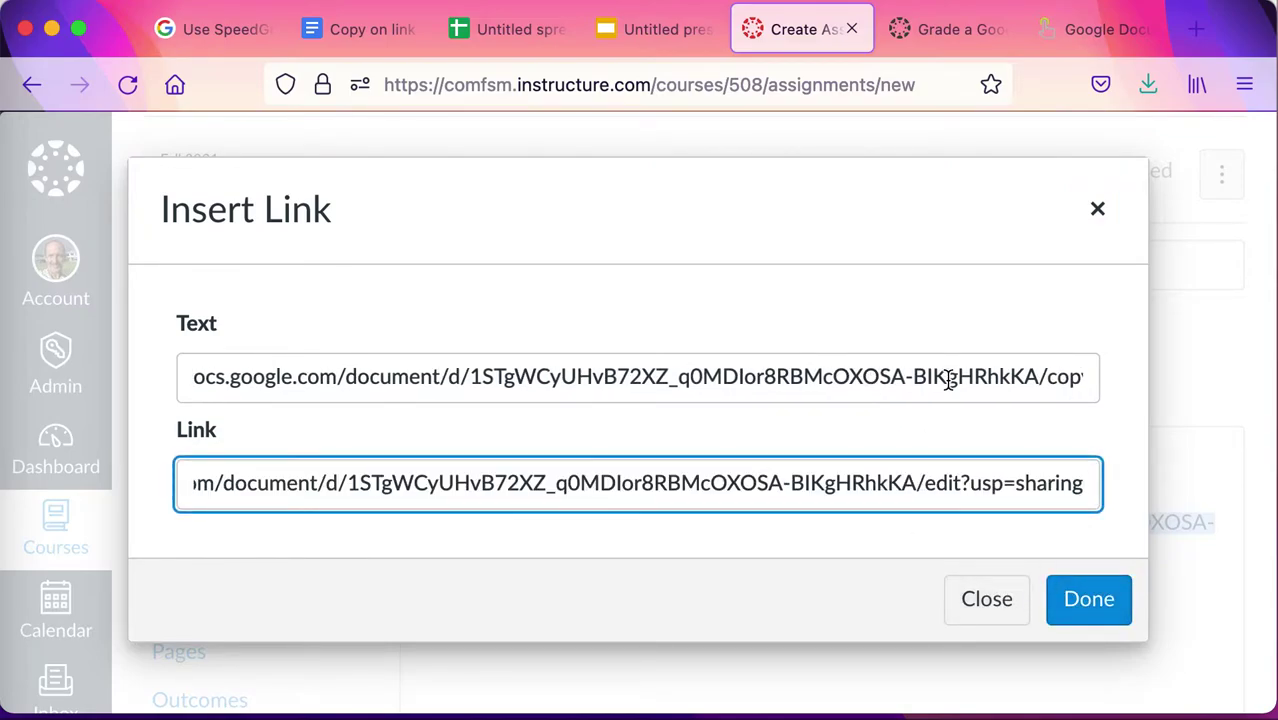
pyautogui.doubleClick(945, 483)
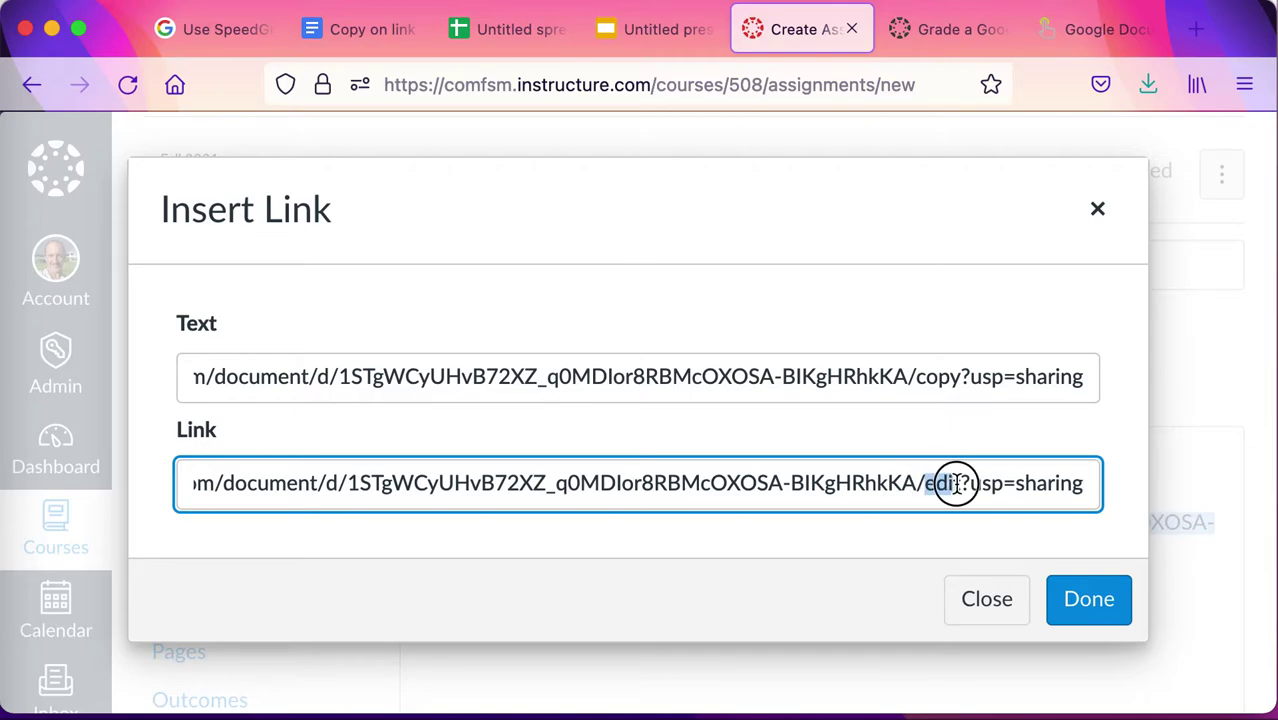
pyautogui.write('copy')
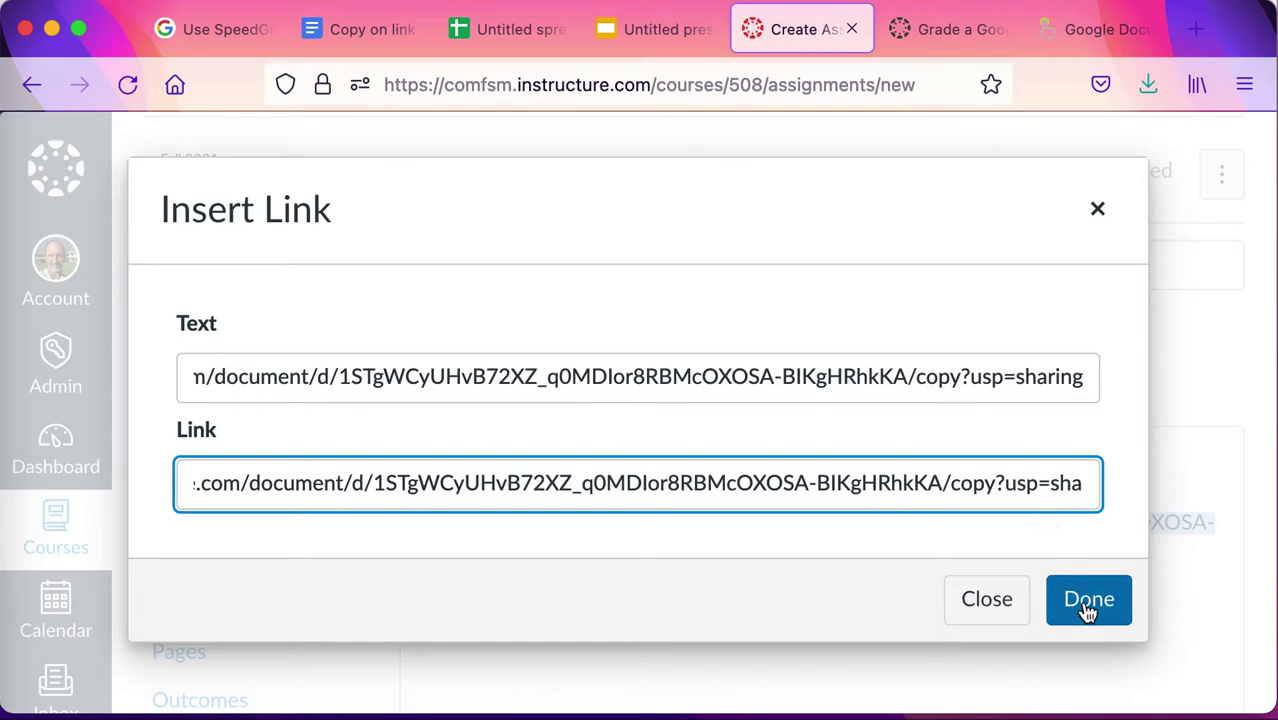
pyautogui.click(1088, 600)
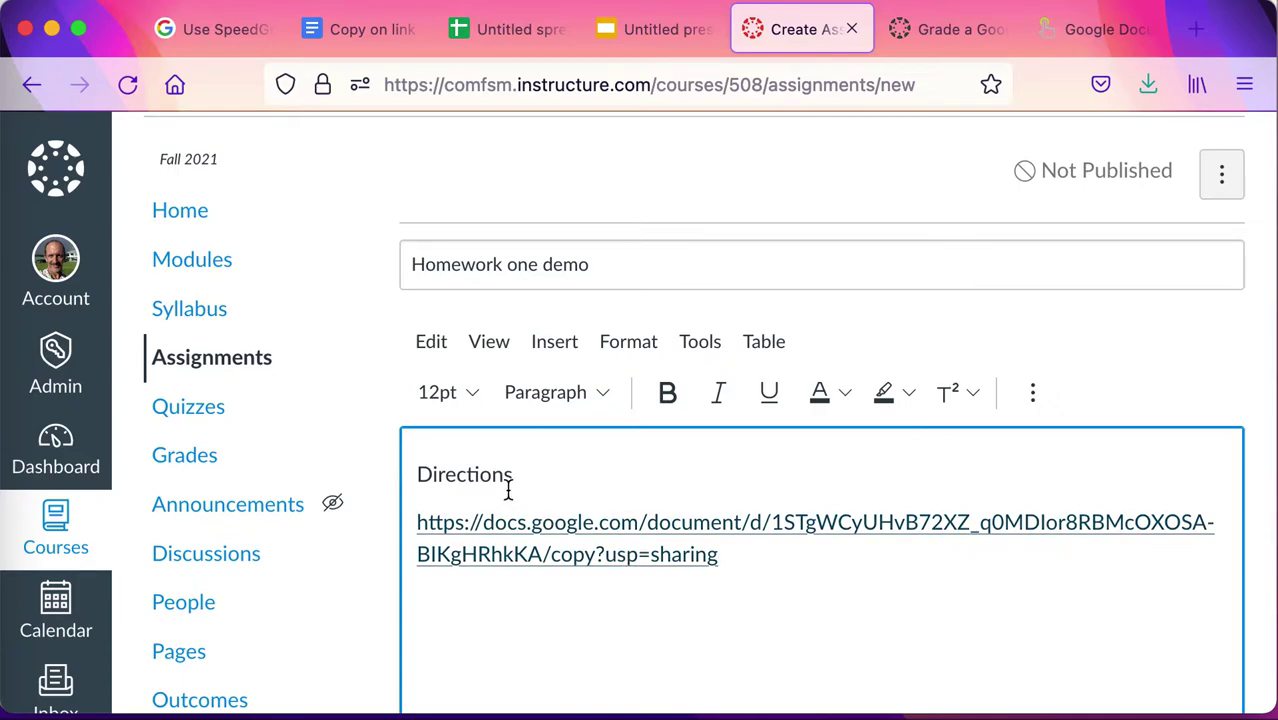
pyautogui.scroll(-5, 508, 490)
pyautogui.scroll(-3, 508, 490)
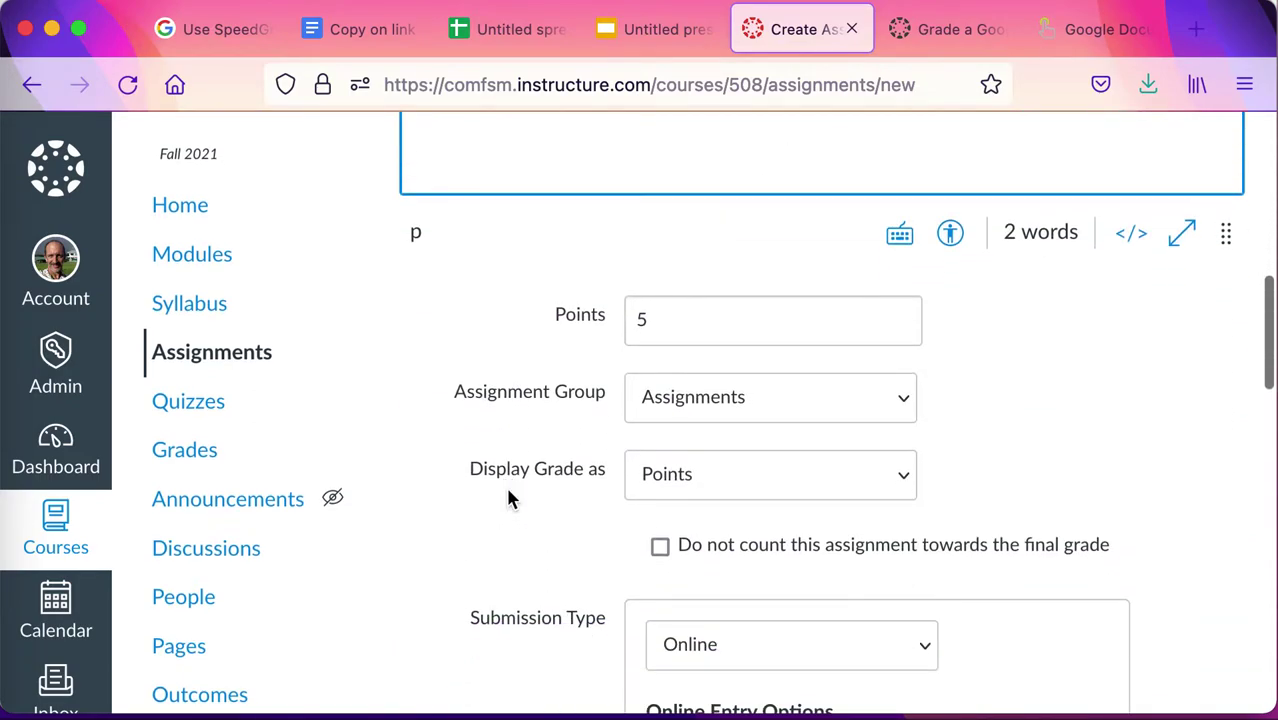
pyautogui.scroll(-3, 508, 490)
pyautogui.scroll(-10, 508, 491)
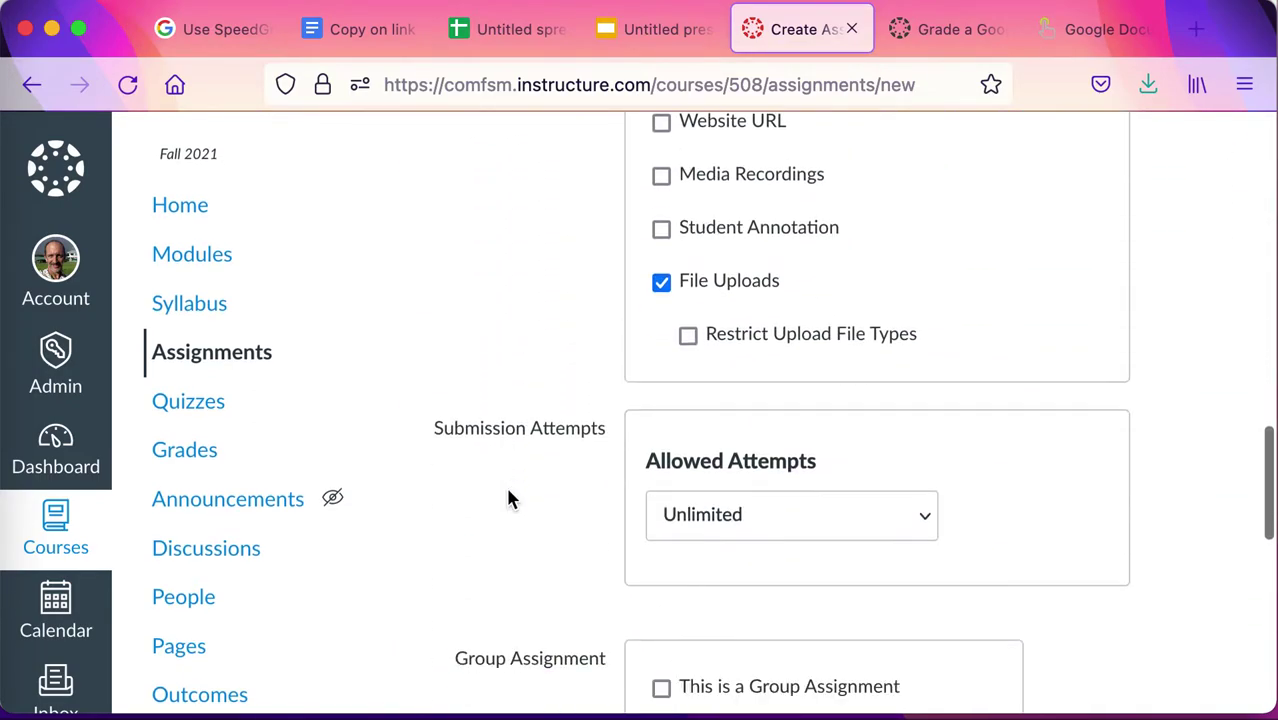
pyautogui.scroll(15, 508, 490)
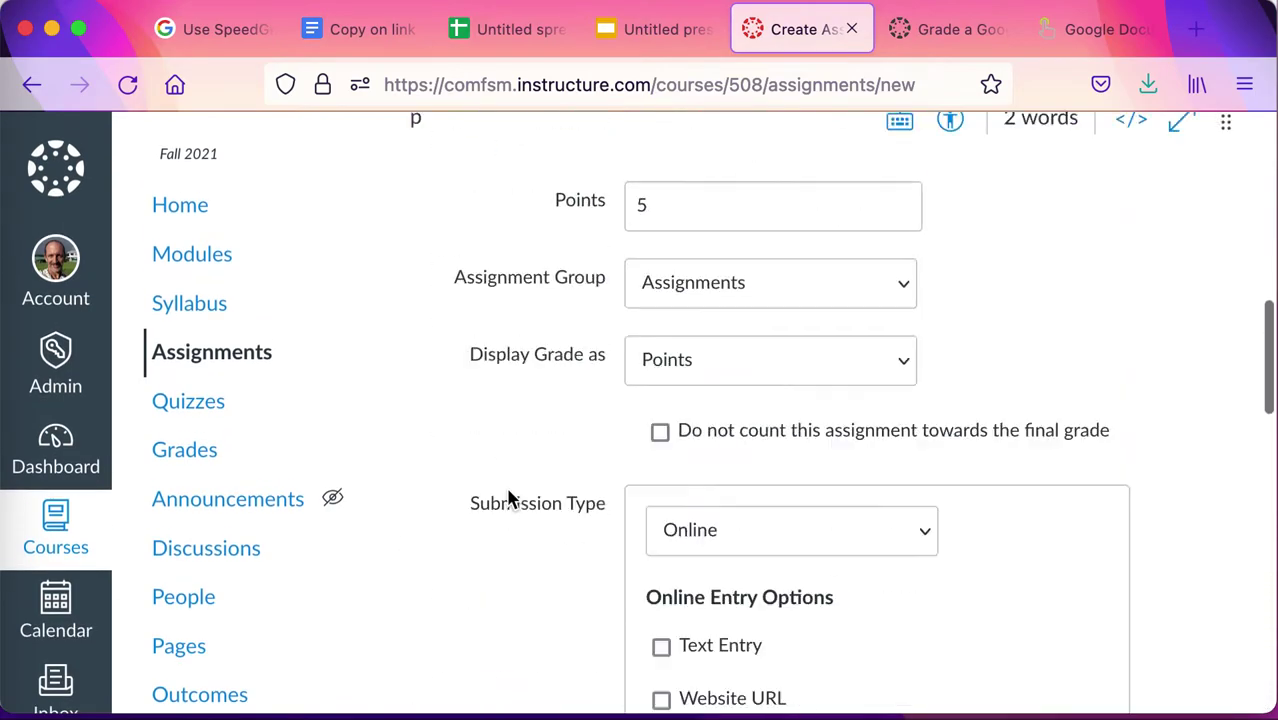
pyautogui.scroll(-2, 508, 490)
pyautogui.scroll(1, 508, 490)
pyautogui.scroll(-10, 508, 490)
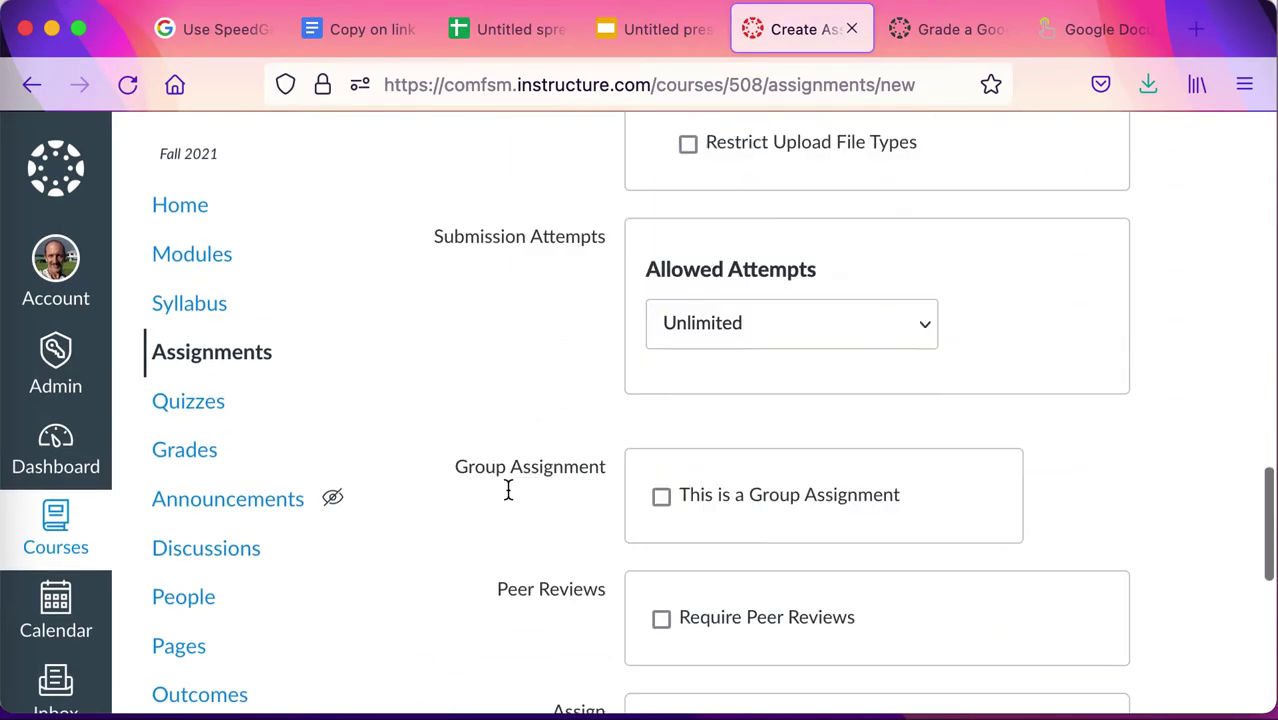
# Save and publish Homework one demo, then follow its /copy link from Student View.
pyautogui.click(1061, 591)
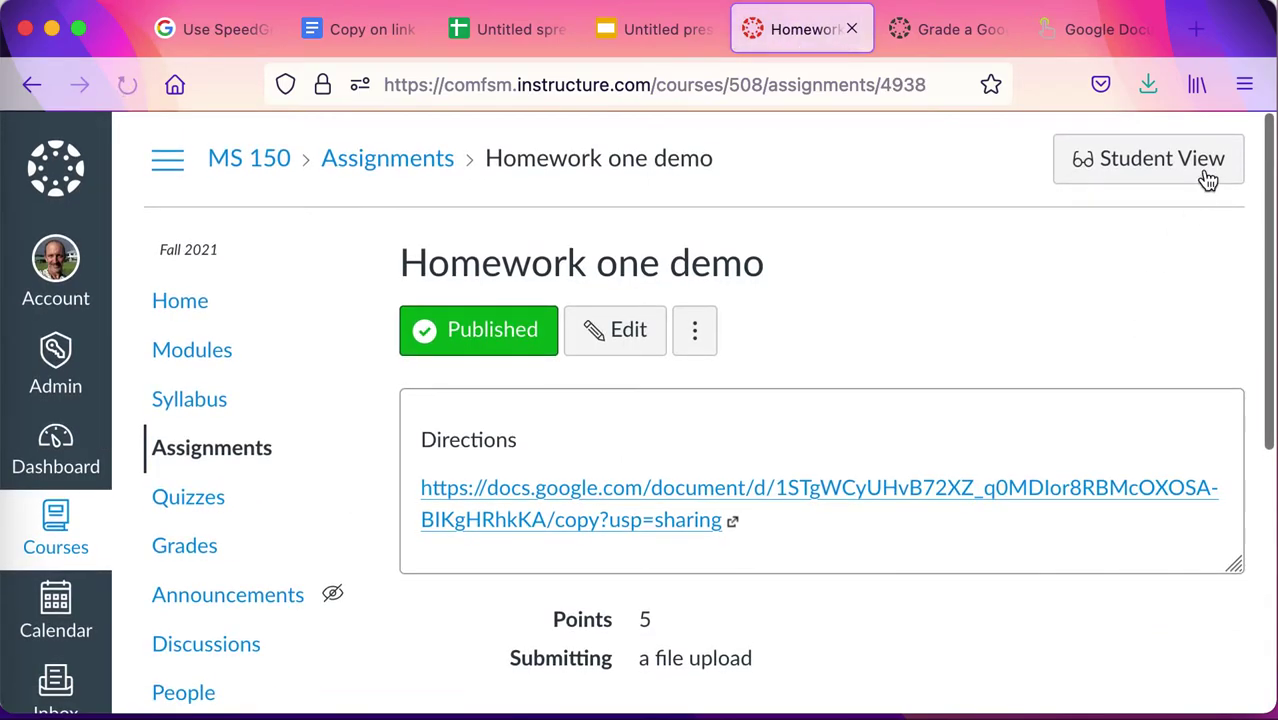
pyautogui.click(1101, 163)
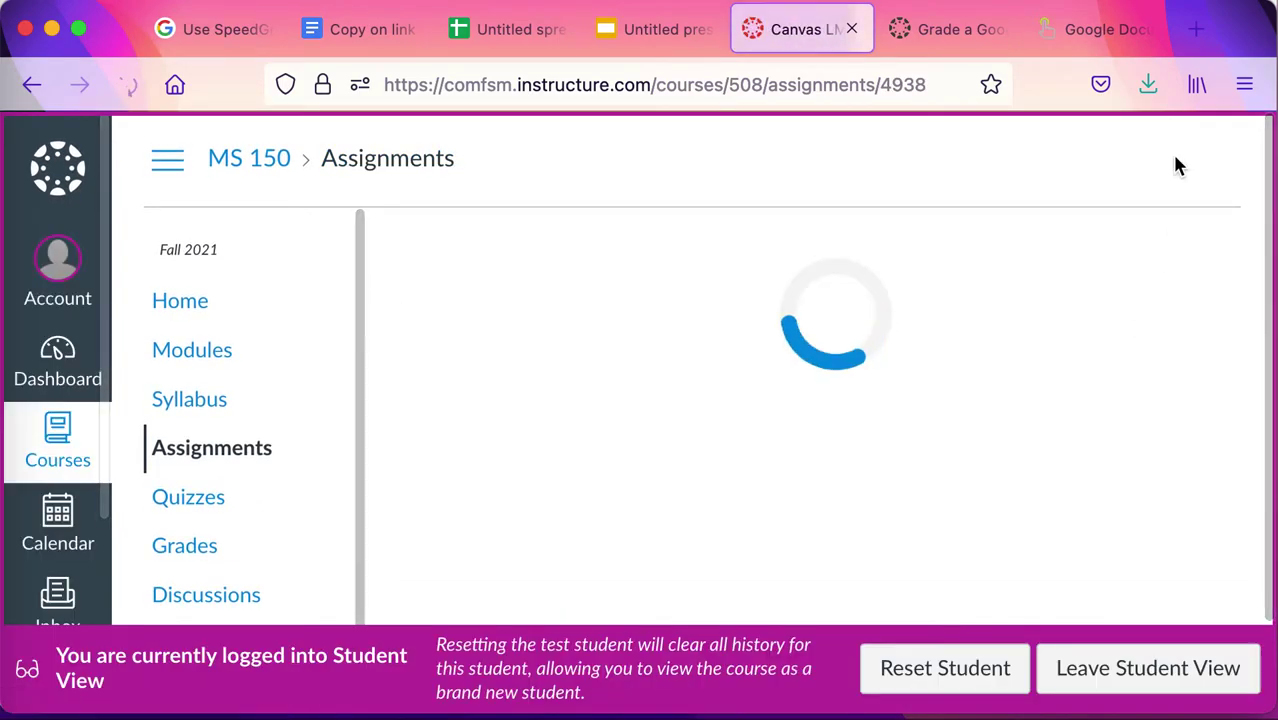
pyautogui.scroll(-5, 870, 445)
pyautogui.scroll(2, 871, 451)
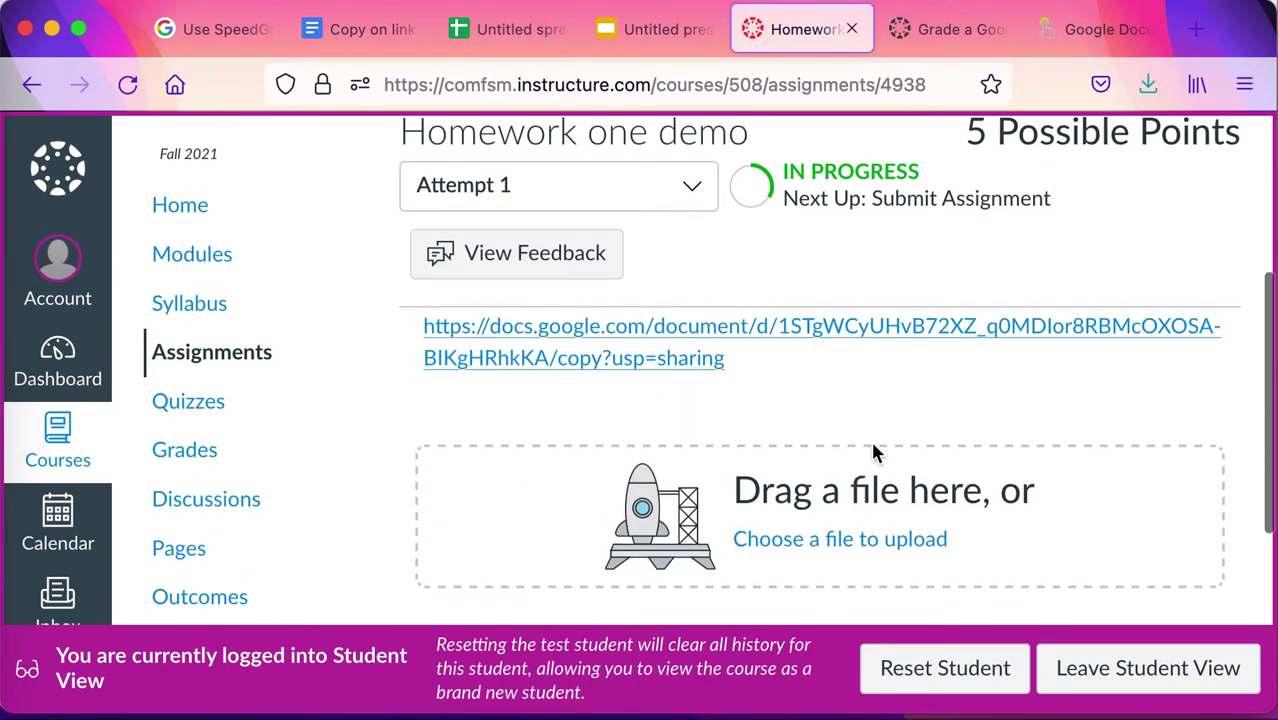
pyautogui.click(905, 372)
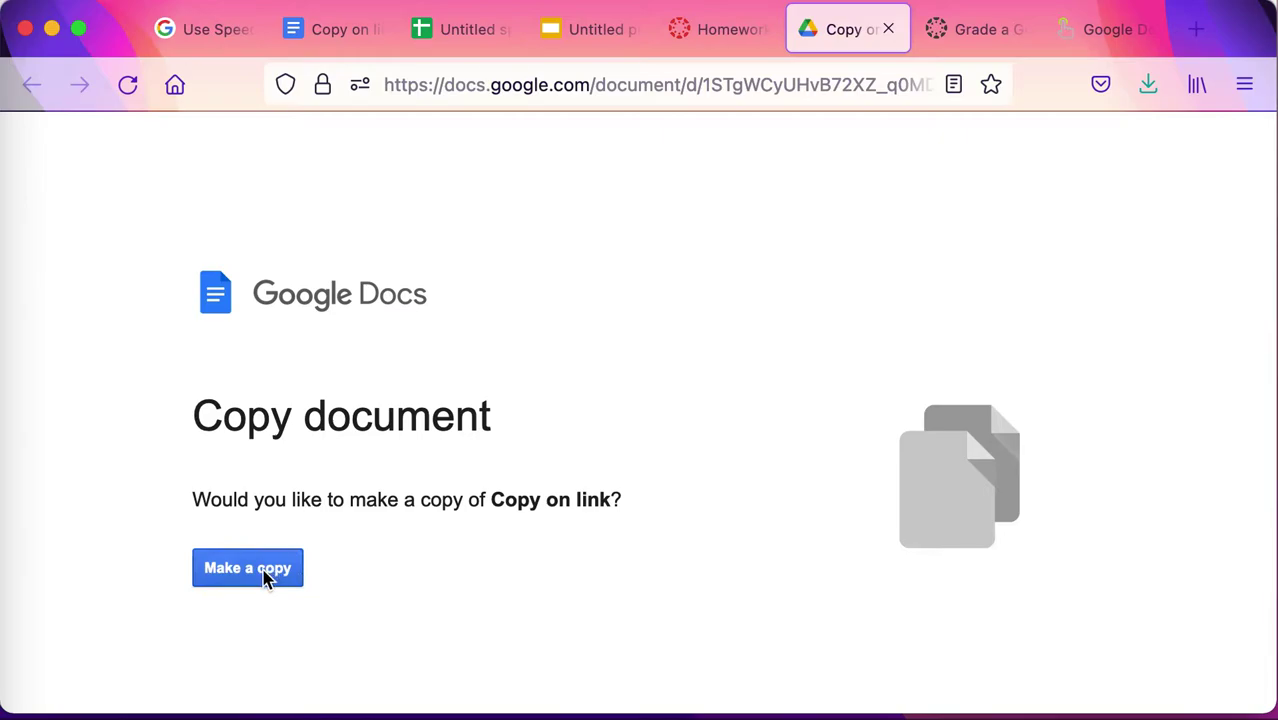
# Make the student's copy, 'Copy of Copy on link', and return to the Homework one demo tab.
pyautogui.click(266, 578)
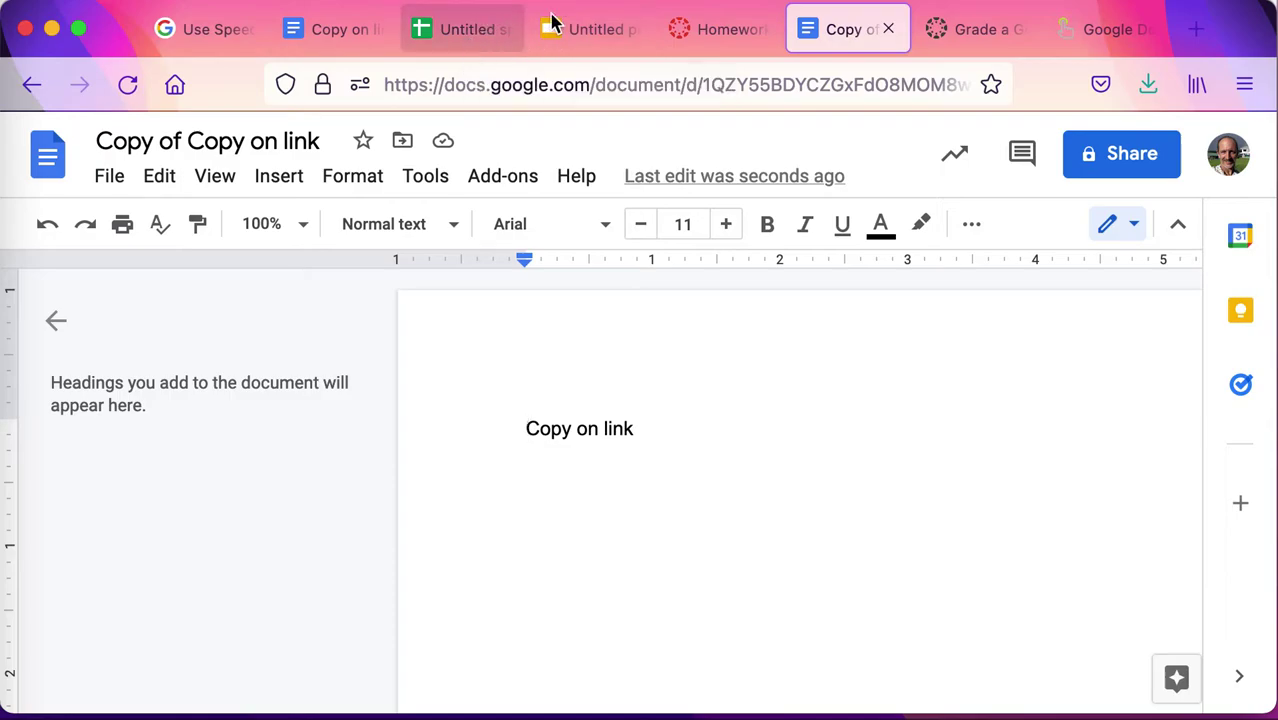
pyautogui.click(727, 32)
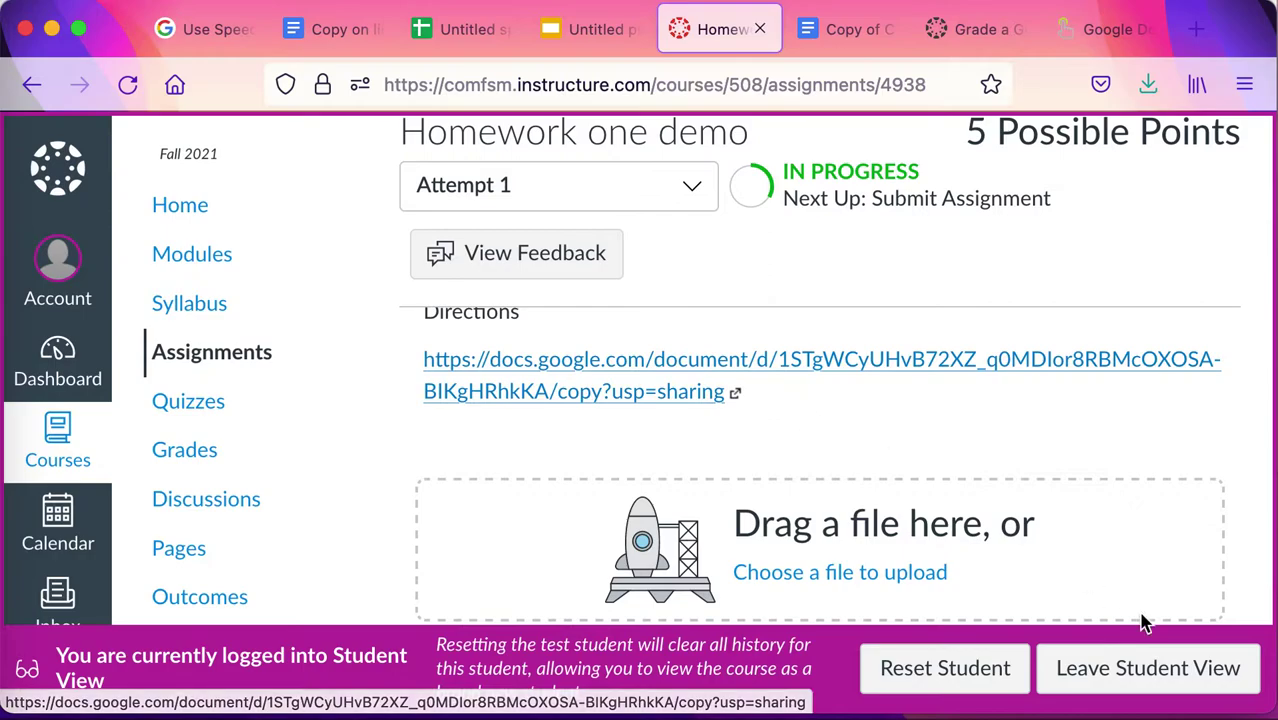
# Exit Student View and open 2.1 Measures of middle homework from the Assignments list.
pyautogui.click(1141, 672)
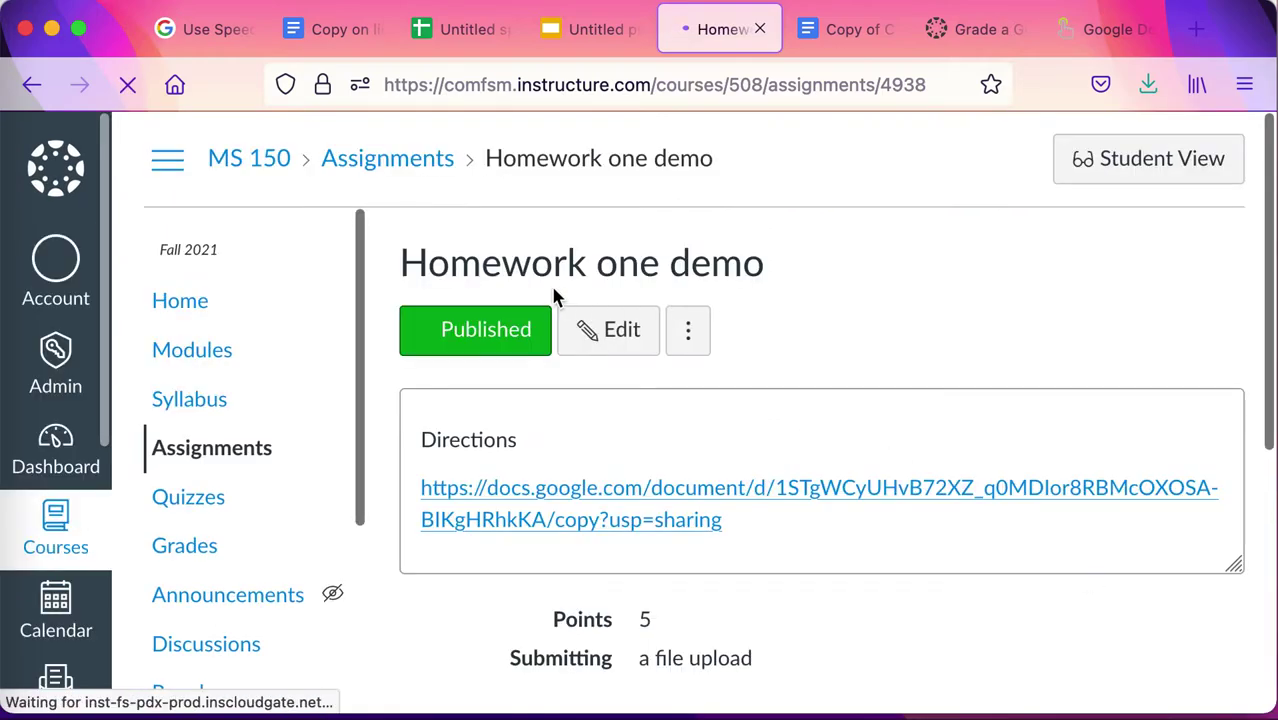
pyautogui.click(200, 458)
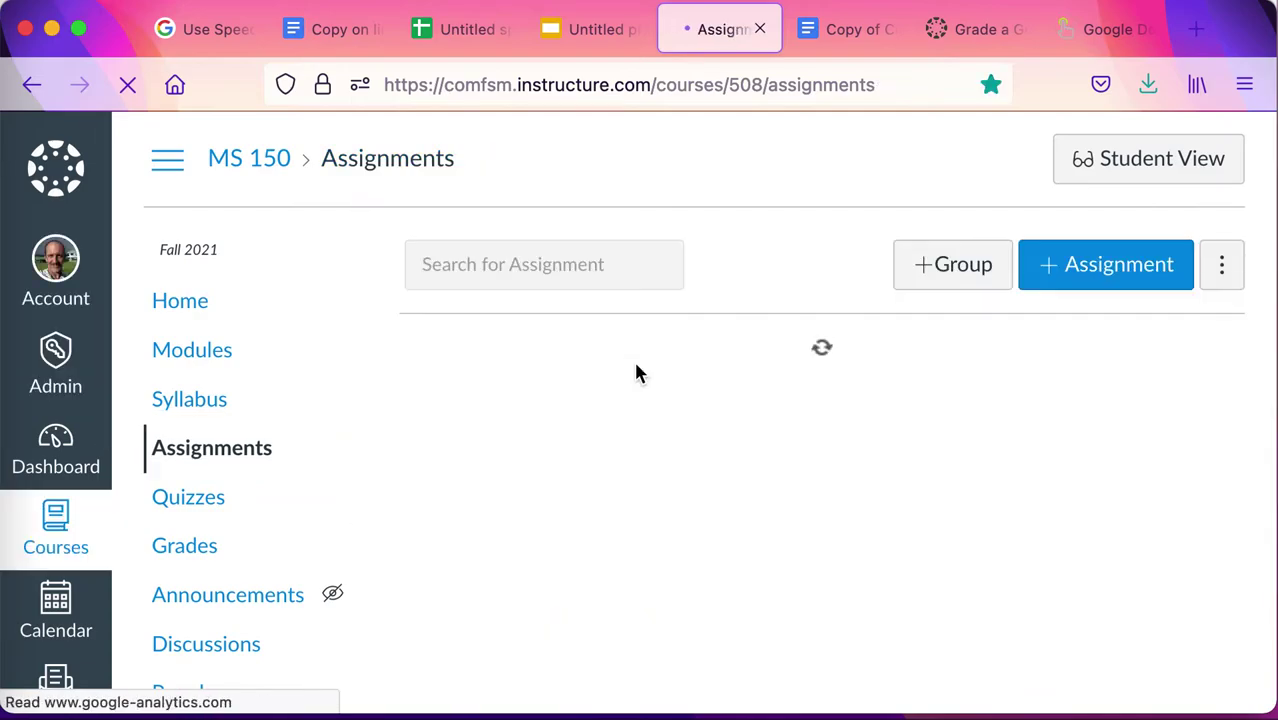
pyautogui.scroll(-5, 636, 372)
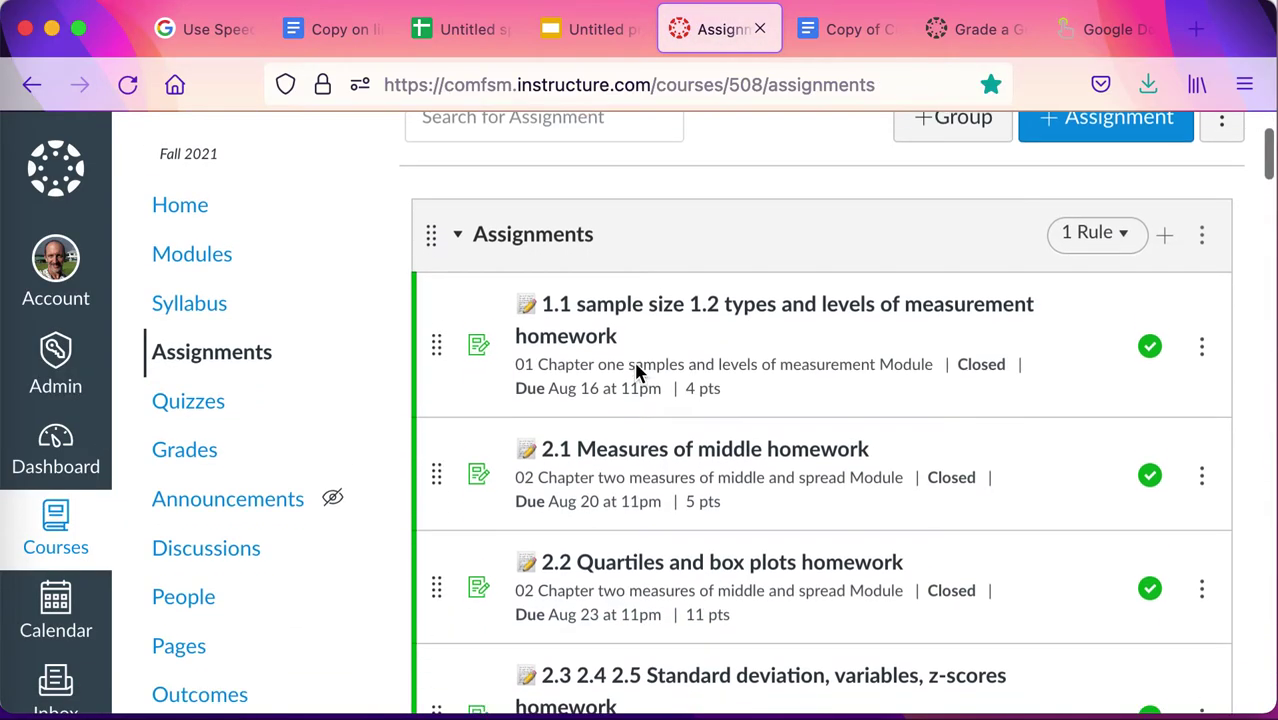
pyautogui.click(687, 309)
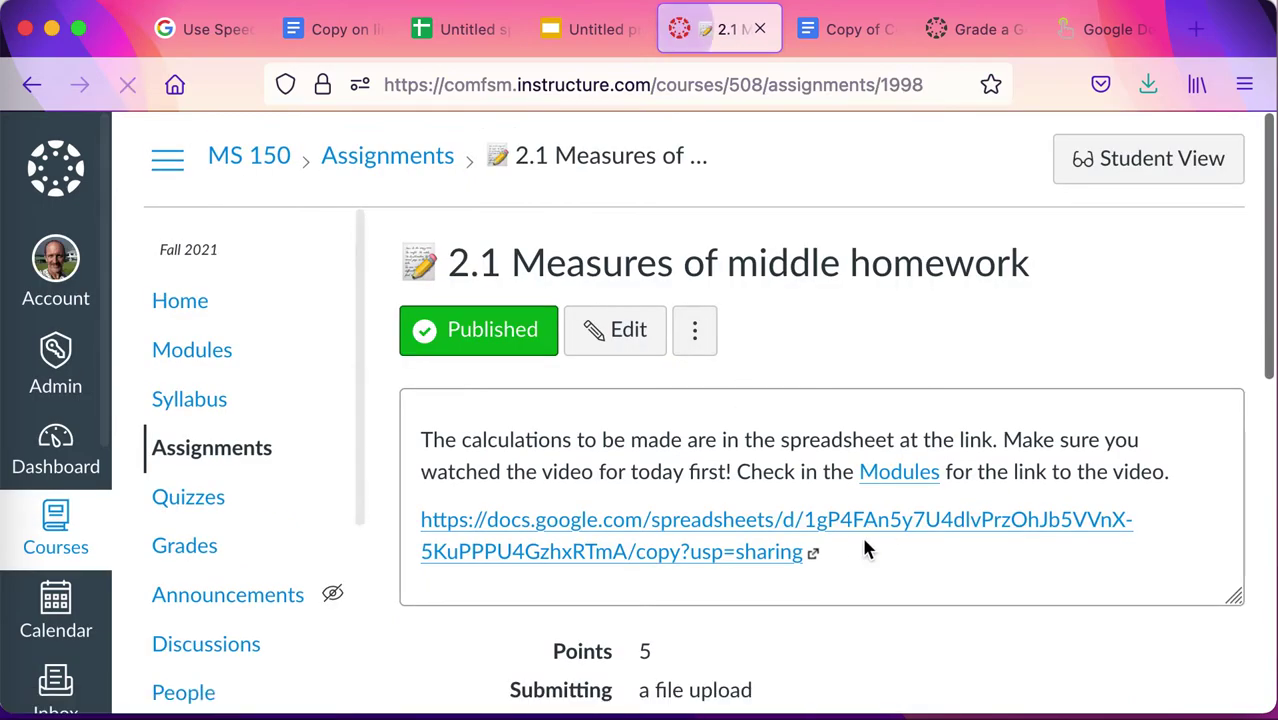
# Copy the 2.1 spreadsheet through its /copy link, glance at File > Download, and return to Canvas.
pyautogui.click(688, 528)
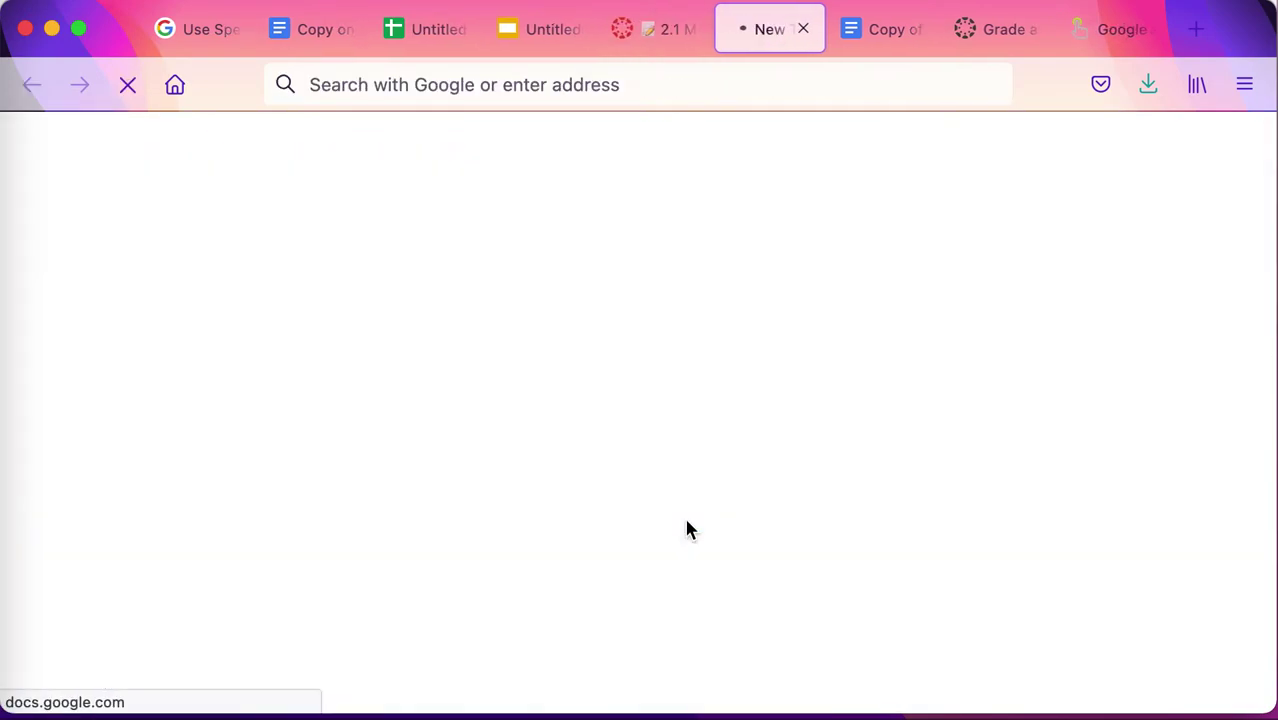
pyautogui.click(267, 568)
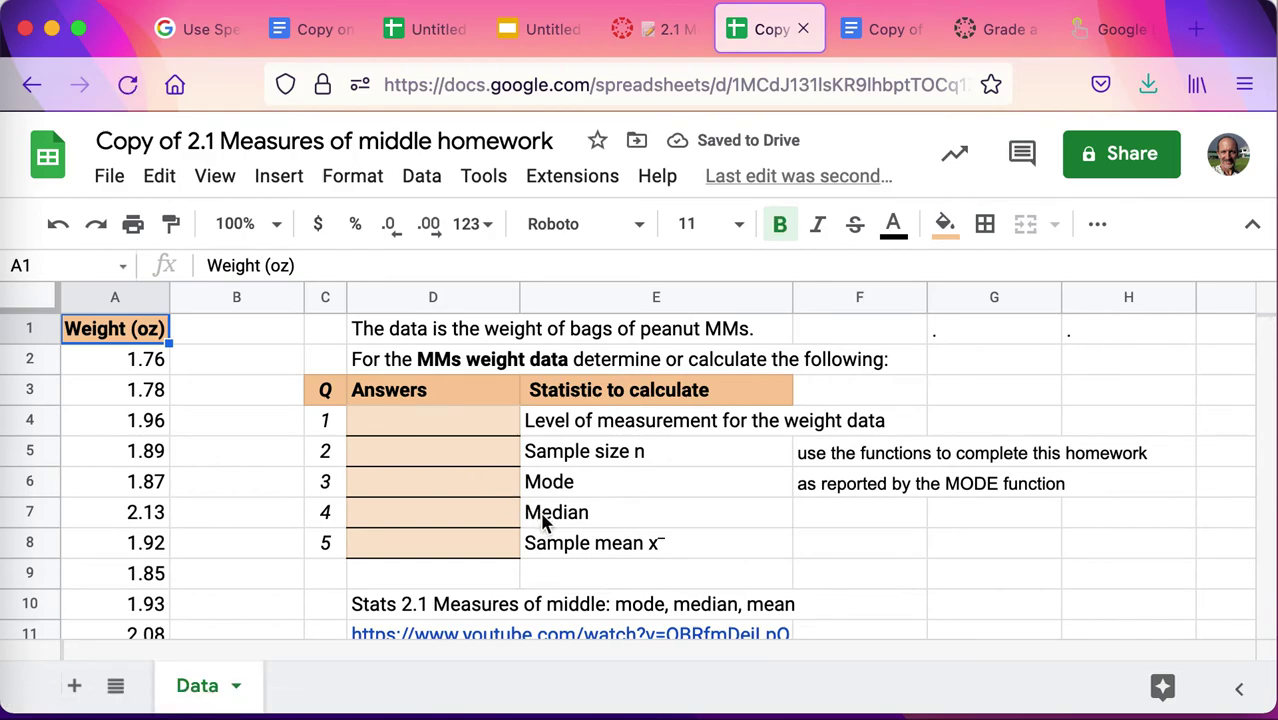
pyautogui.scroll(-1, 545, 524)
pyautogui.scroll(1, 543, 524)
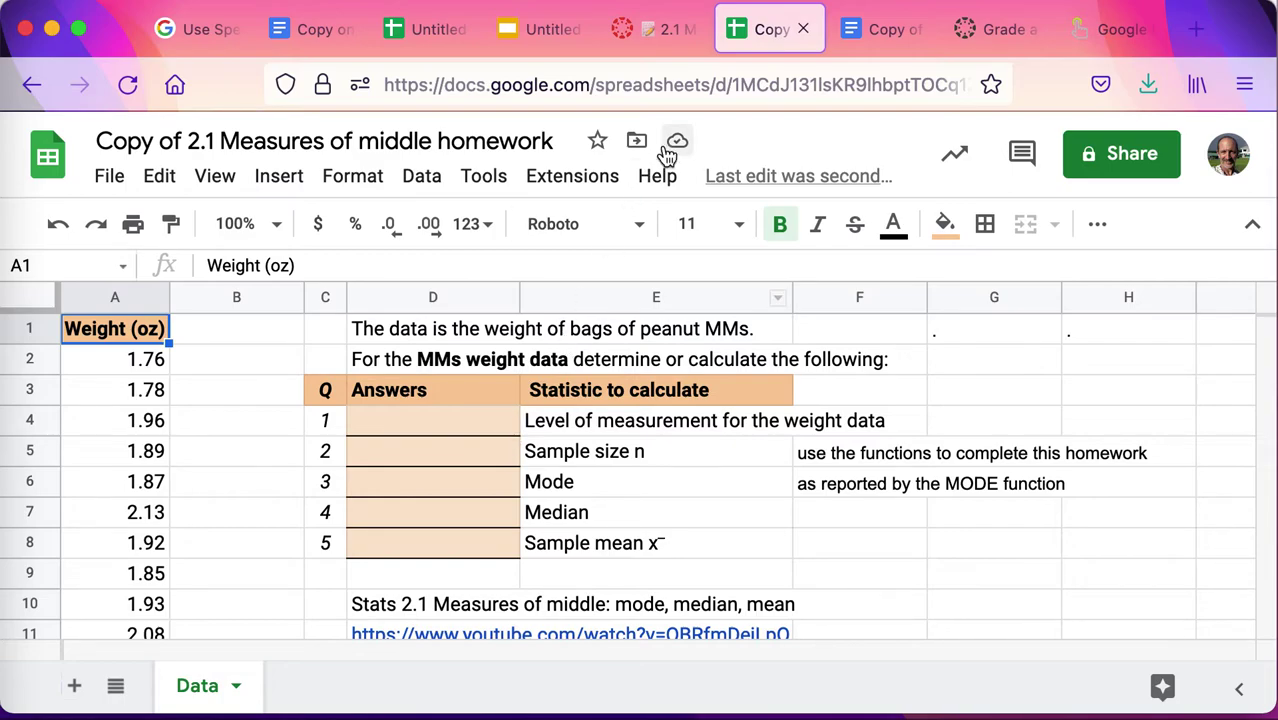
pyautogui.click(100, 189)
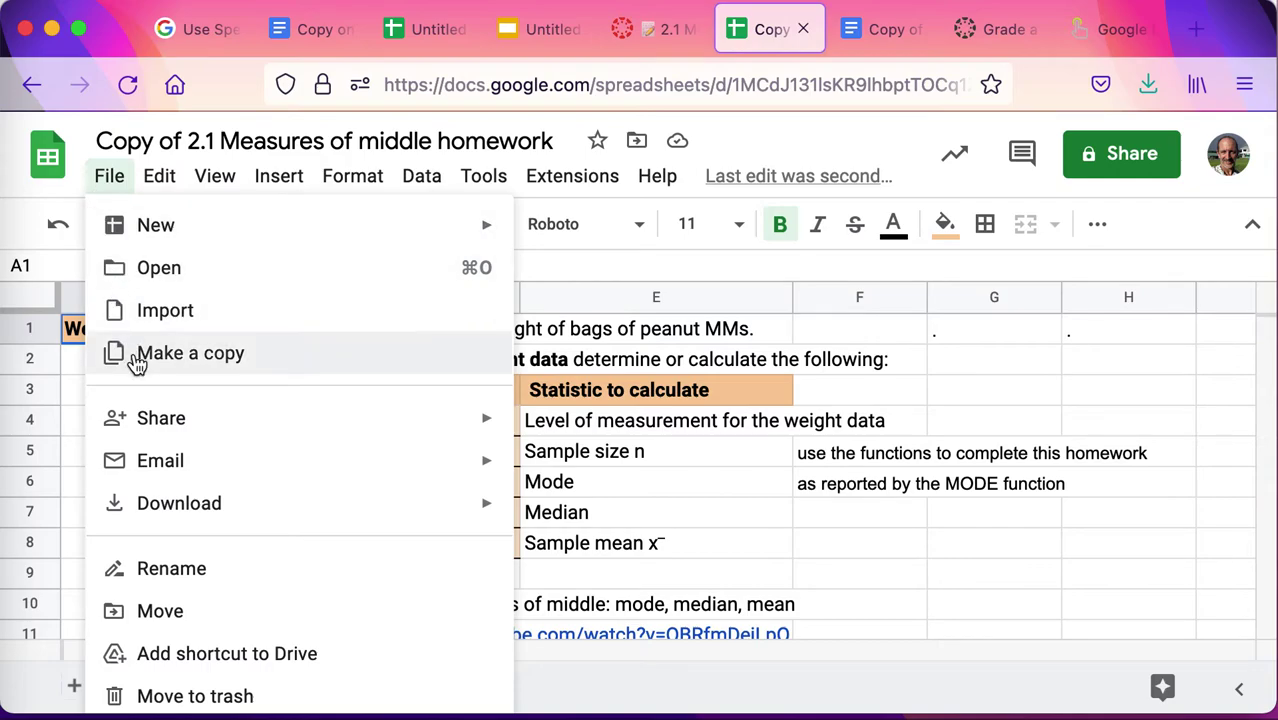
pyautogui.moveTo(202, 508)
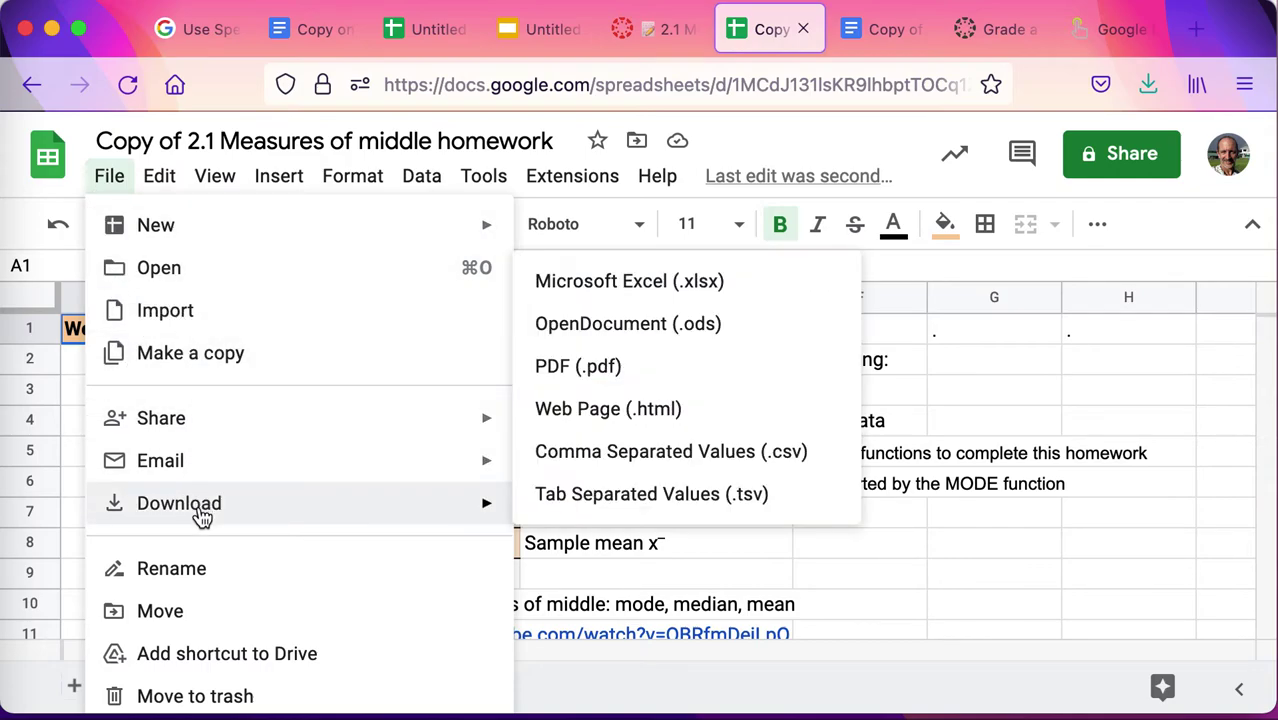
pyautogui.click(1018, 396)
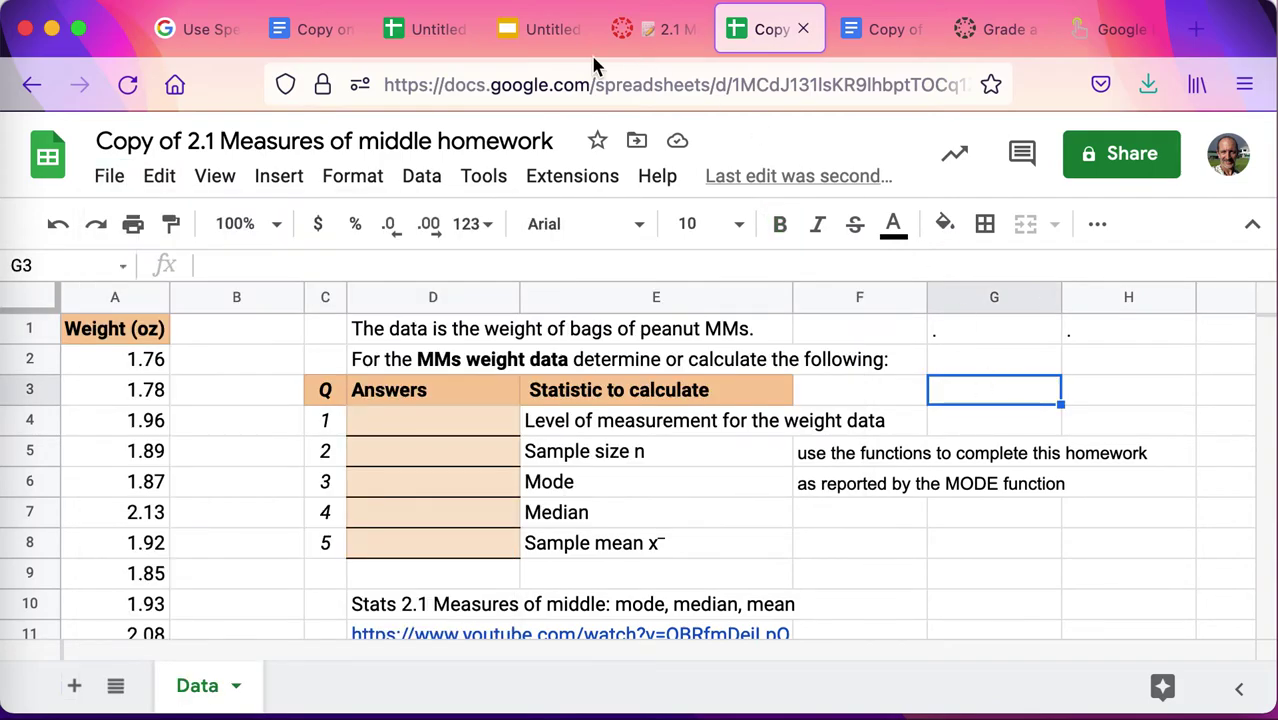
pyautogui.click(643, 30)
# Scroll the 2.1 Measures of middle homework page to review its /copy link and file-upload settings.
pyautogui.scroll(-5, 825, 552)
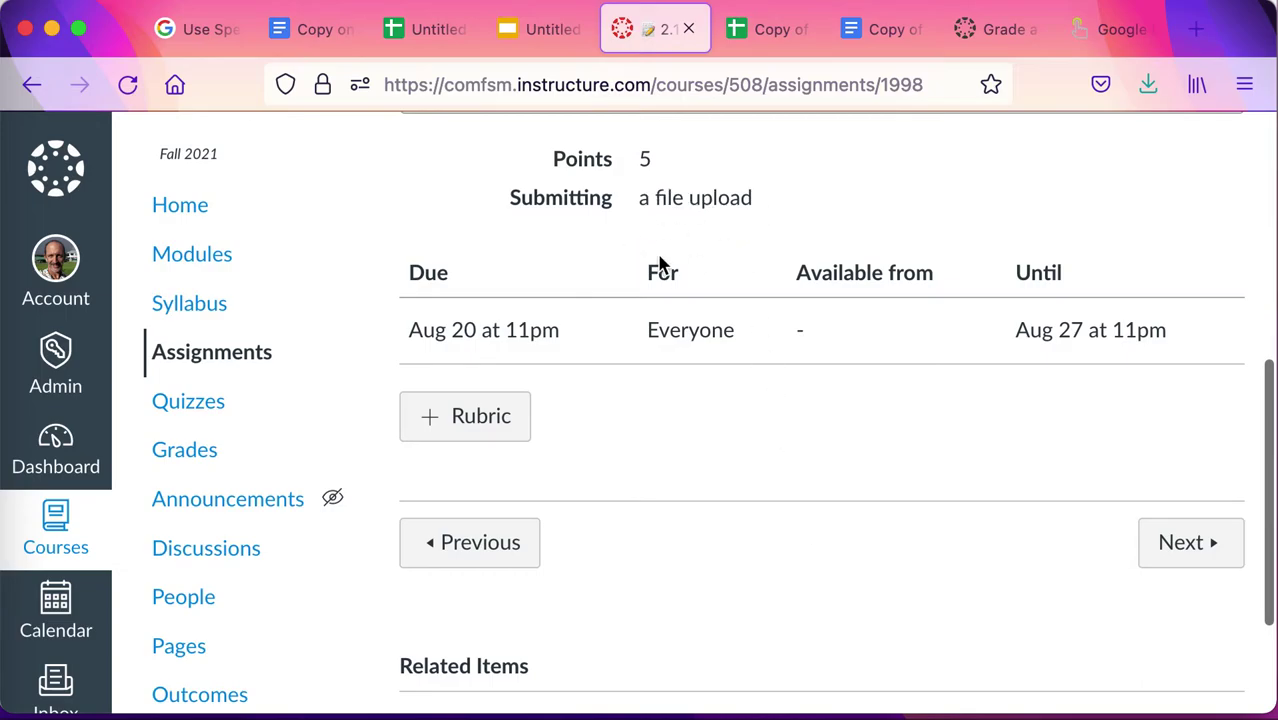
pyautogui.scroll(-3, 697, 532)
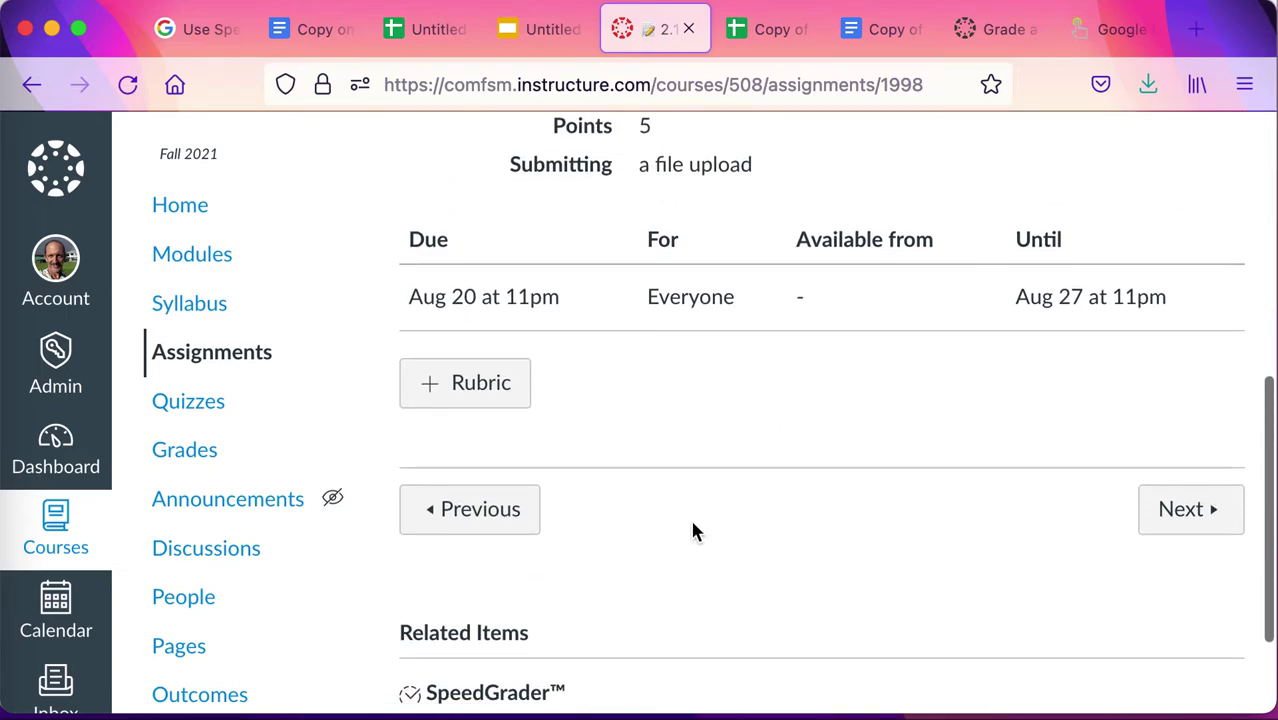
pyautogui.scroll(8, 697, 532)
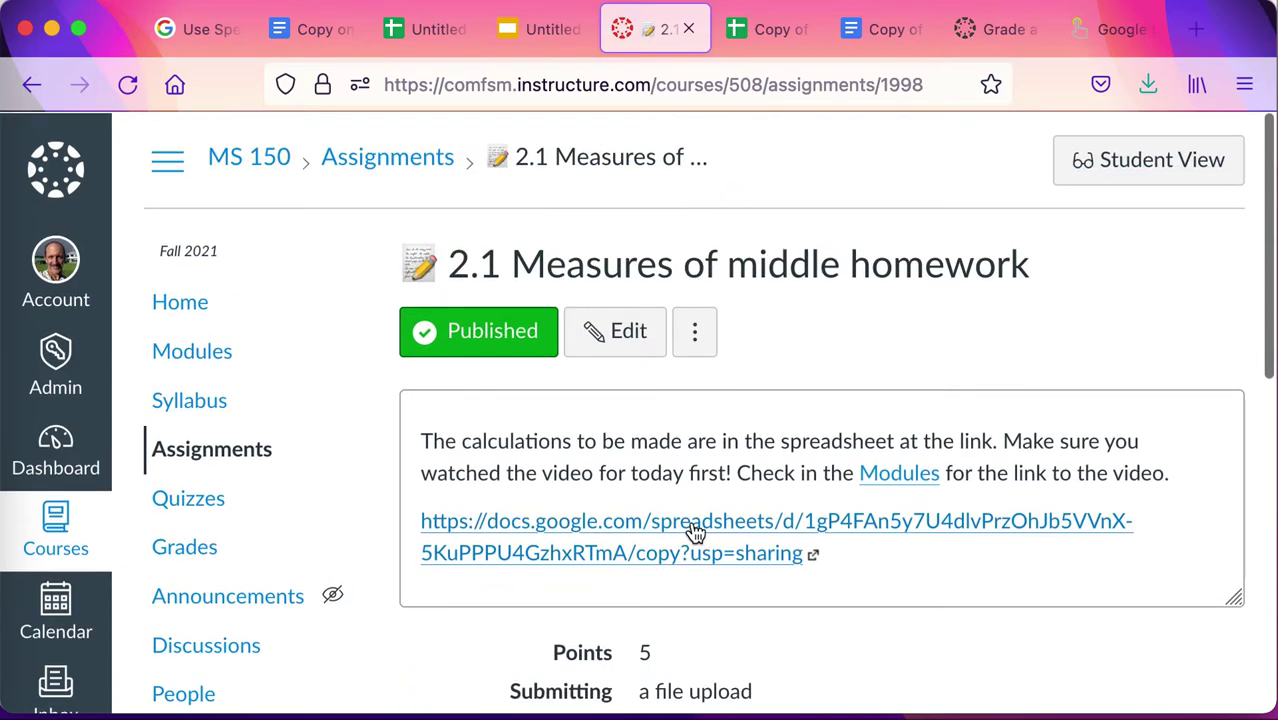
pyautogui.scroll(-2, 695, 532)
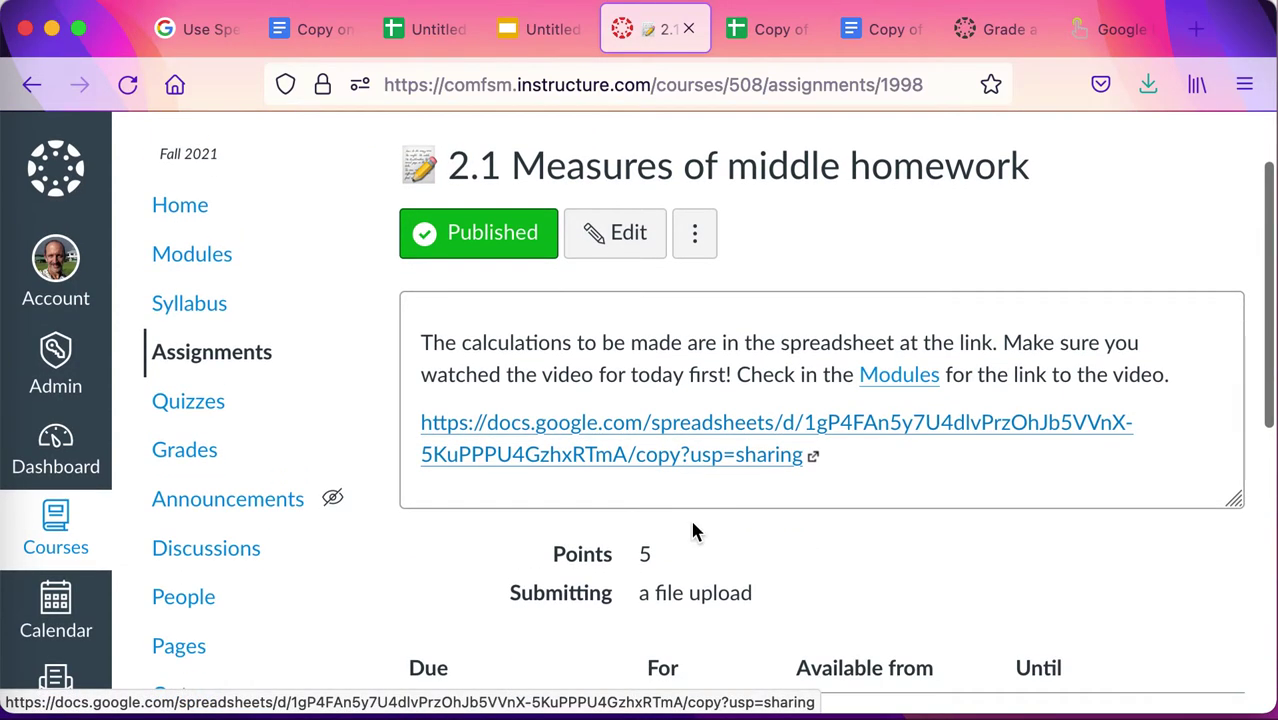
pyautogui.scroll(-10, 695, 532)
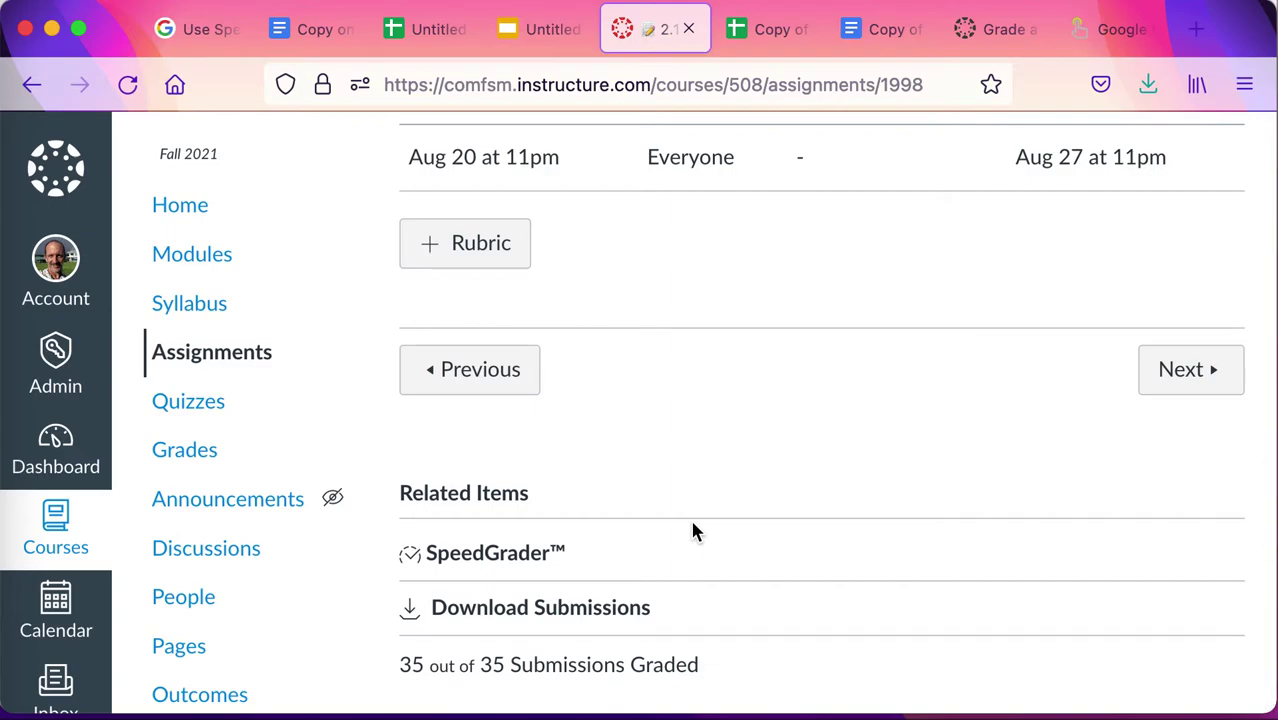
pyautogui.scroll(-2, 695, 531)
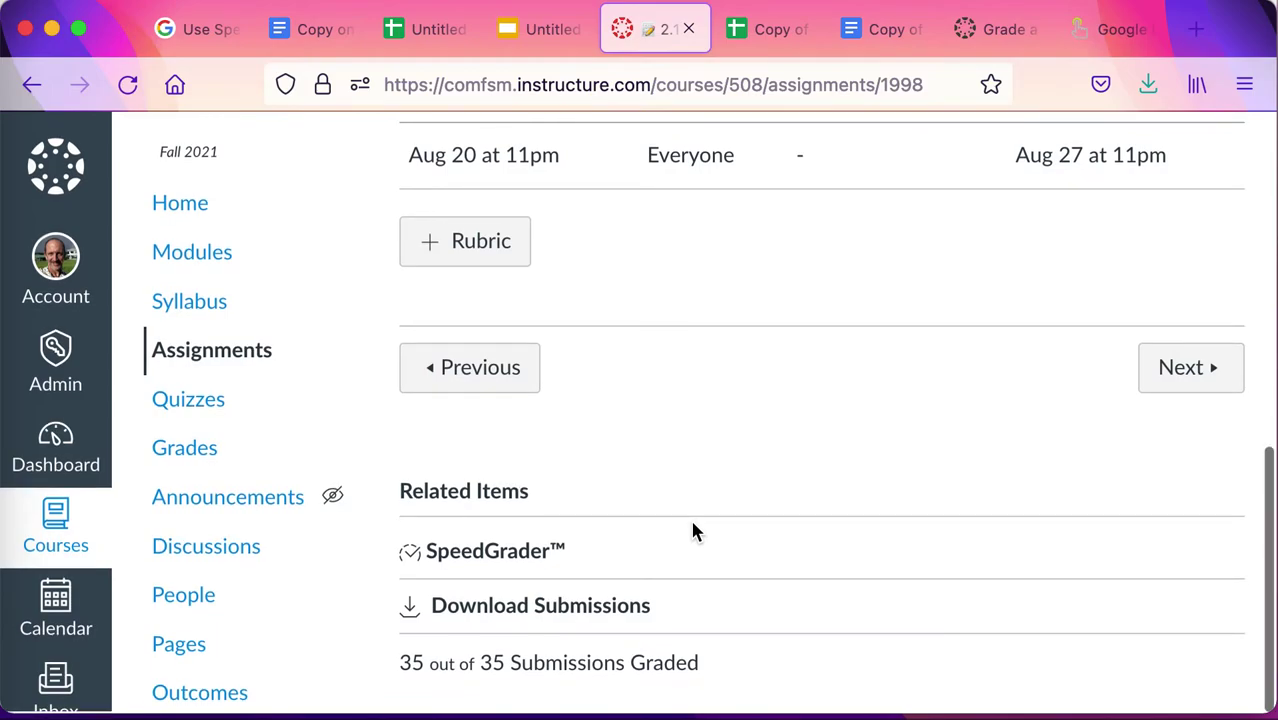
pyautogui.scroll(1, 695, 531)
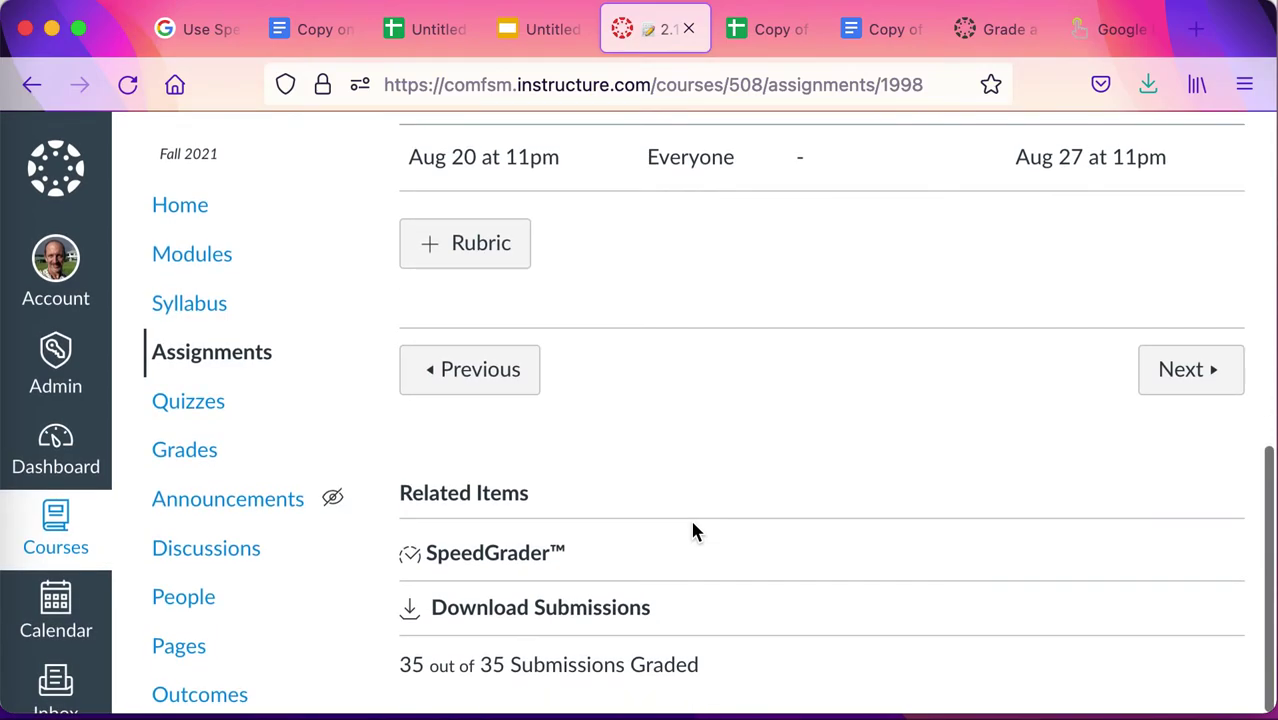
pyautogui.scroll(10, 695, 531)
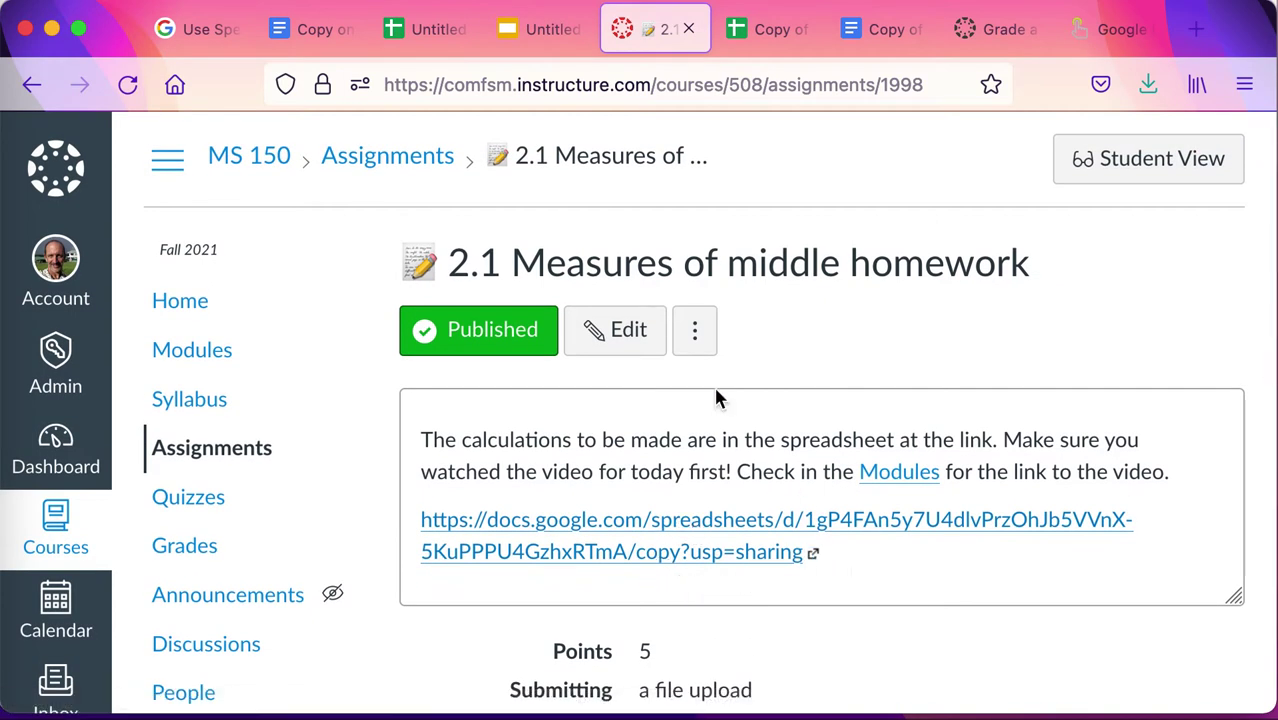
# Read the 'Grade a Google Doc using SpeedGrader' article, then go back to the Copy on link document.
pyautogui.click(993, 30)
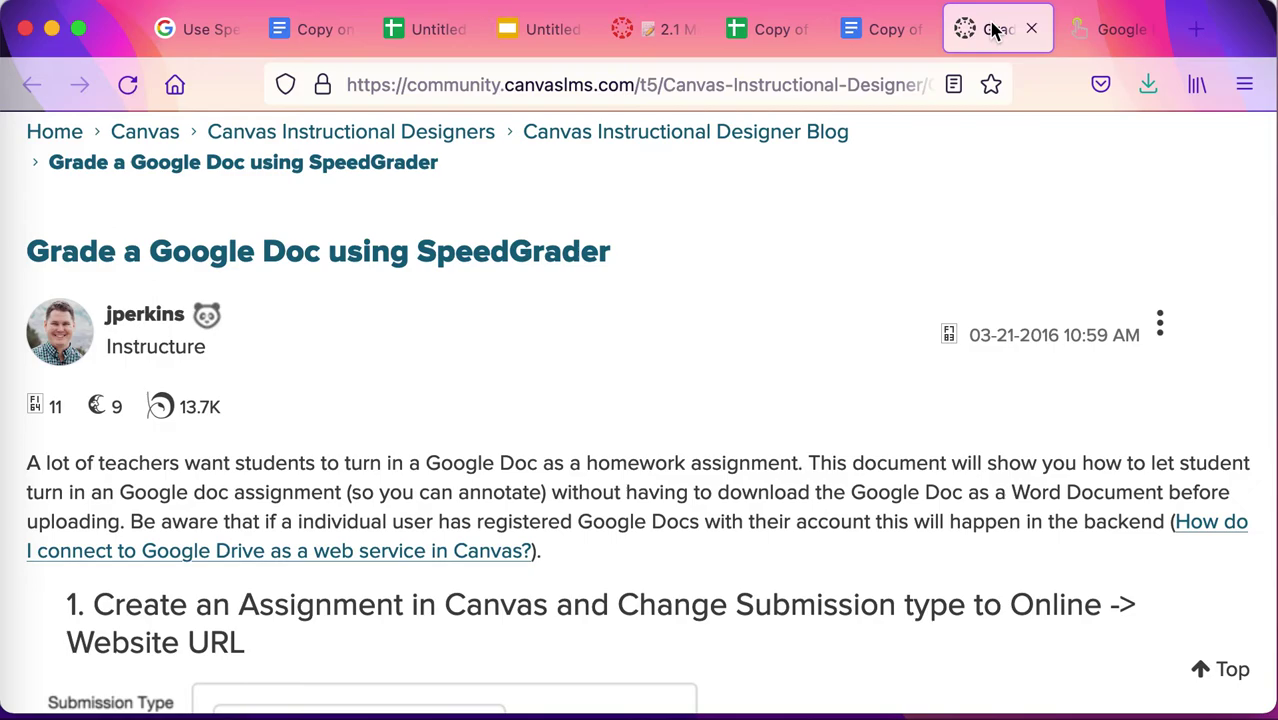
pyautogui.scroll(-5, 666, 310)
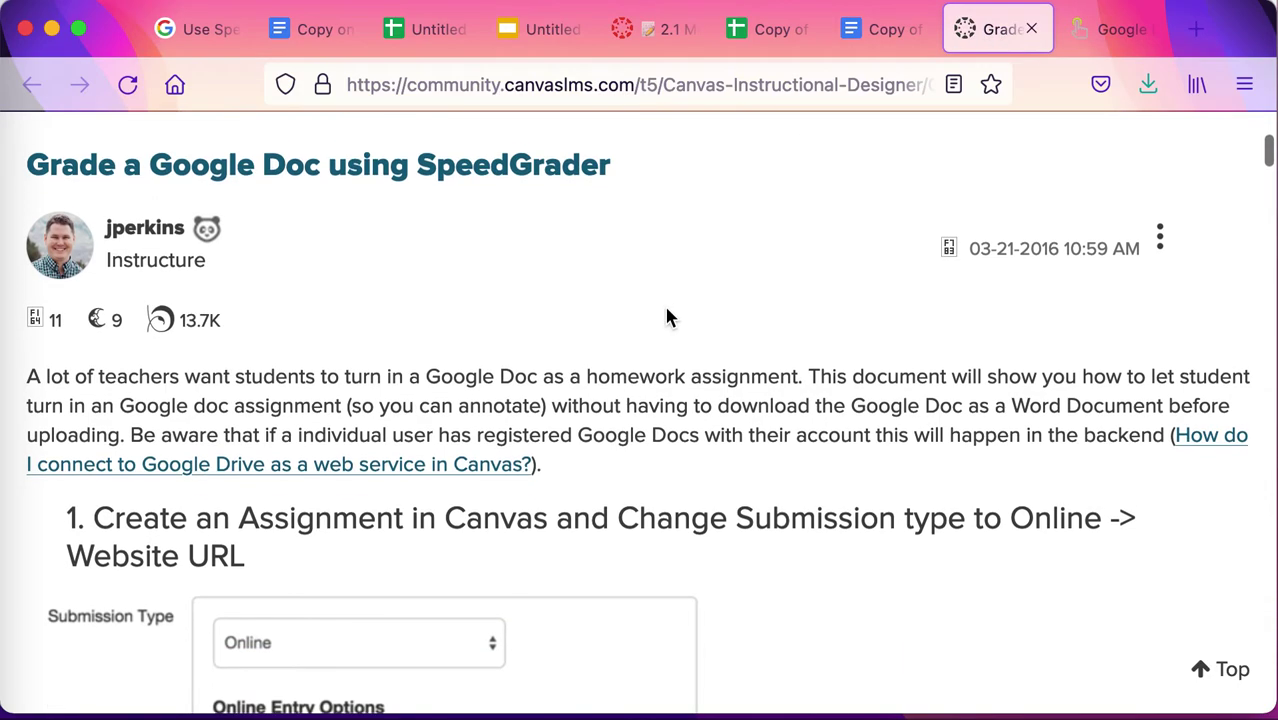
pyautogui.scroll(-20, 666, 308)
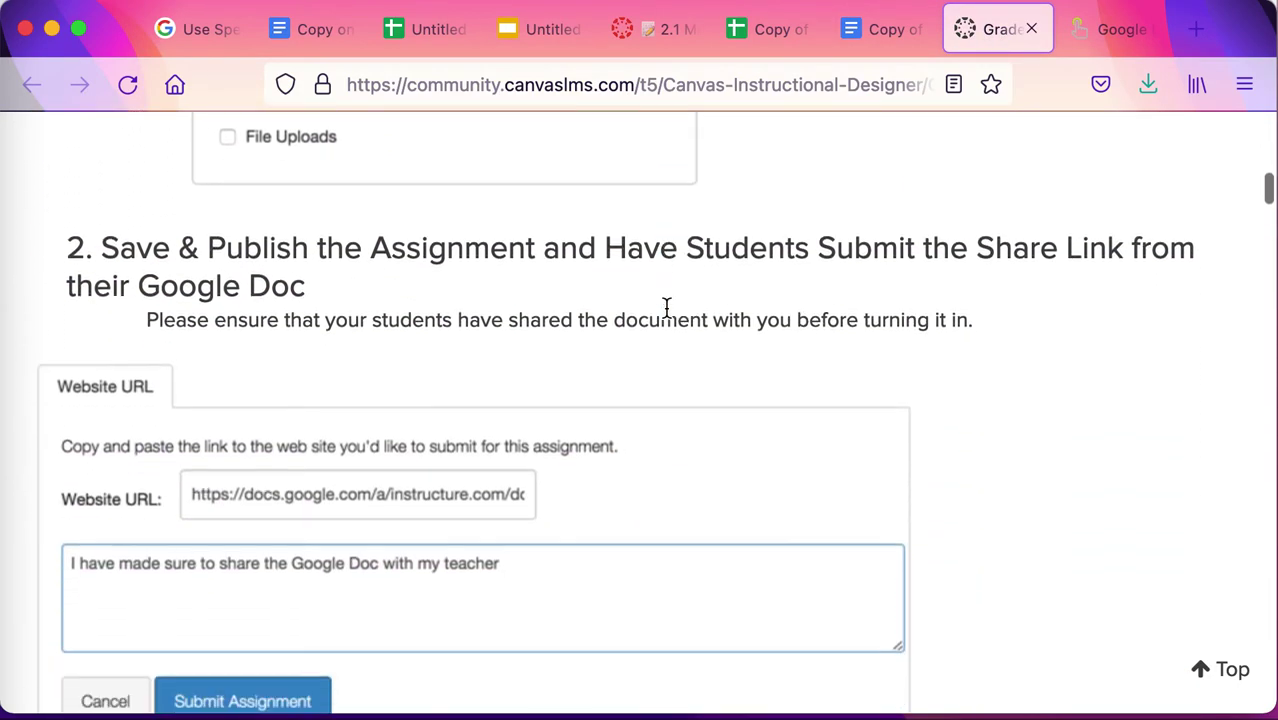
pyautogui.scroll(-12, 667, 308)
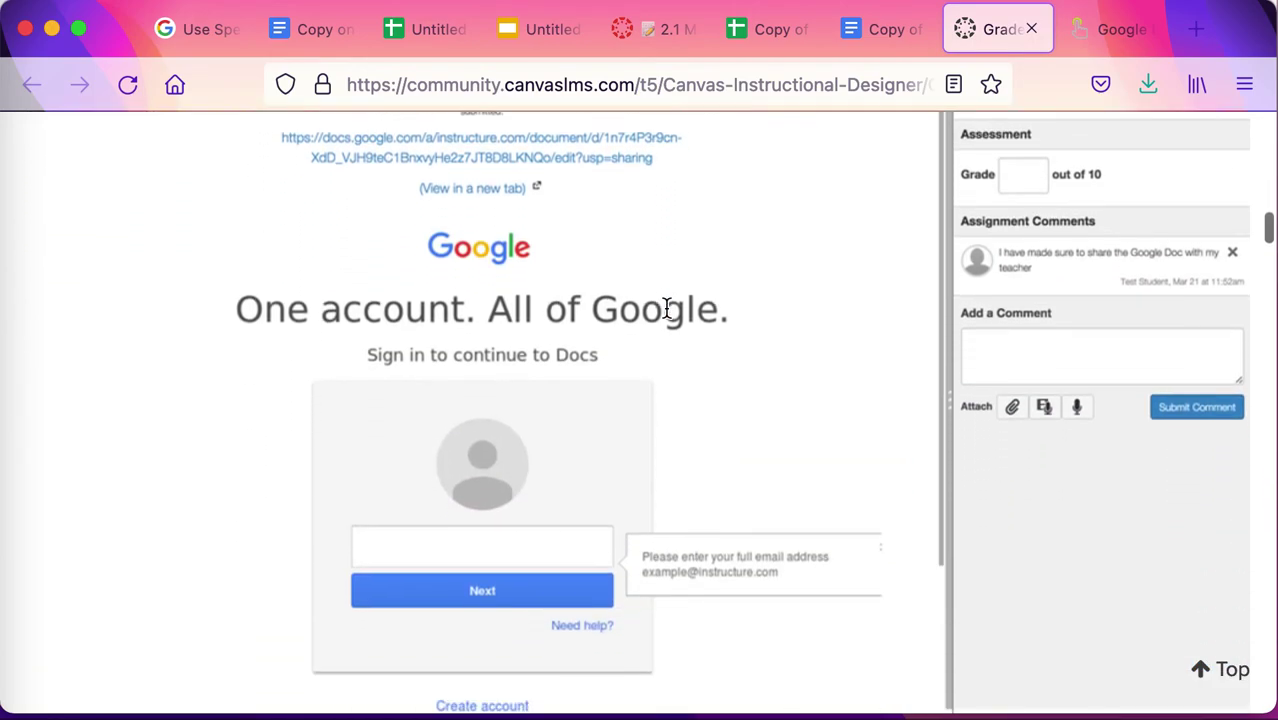
pyautogui.scroll(-5, 668, 310)
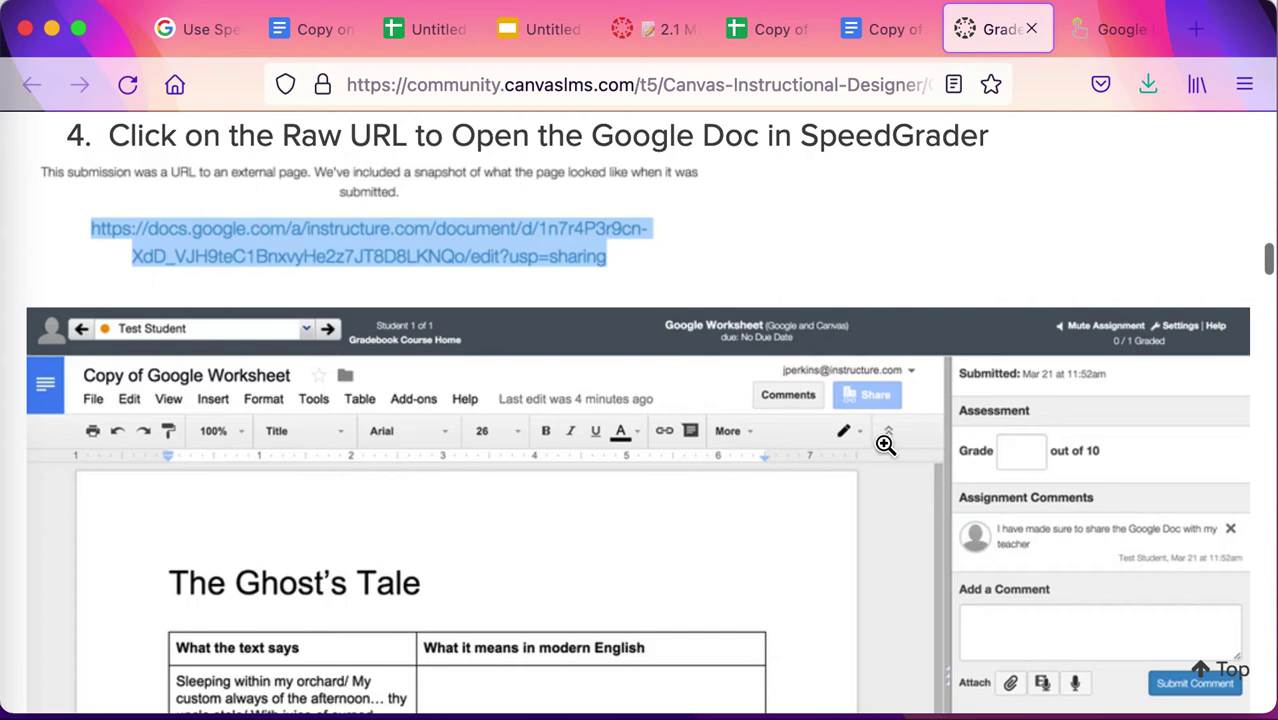
pyautogui.scroll(-2, 654, 406)
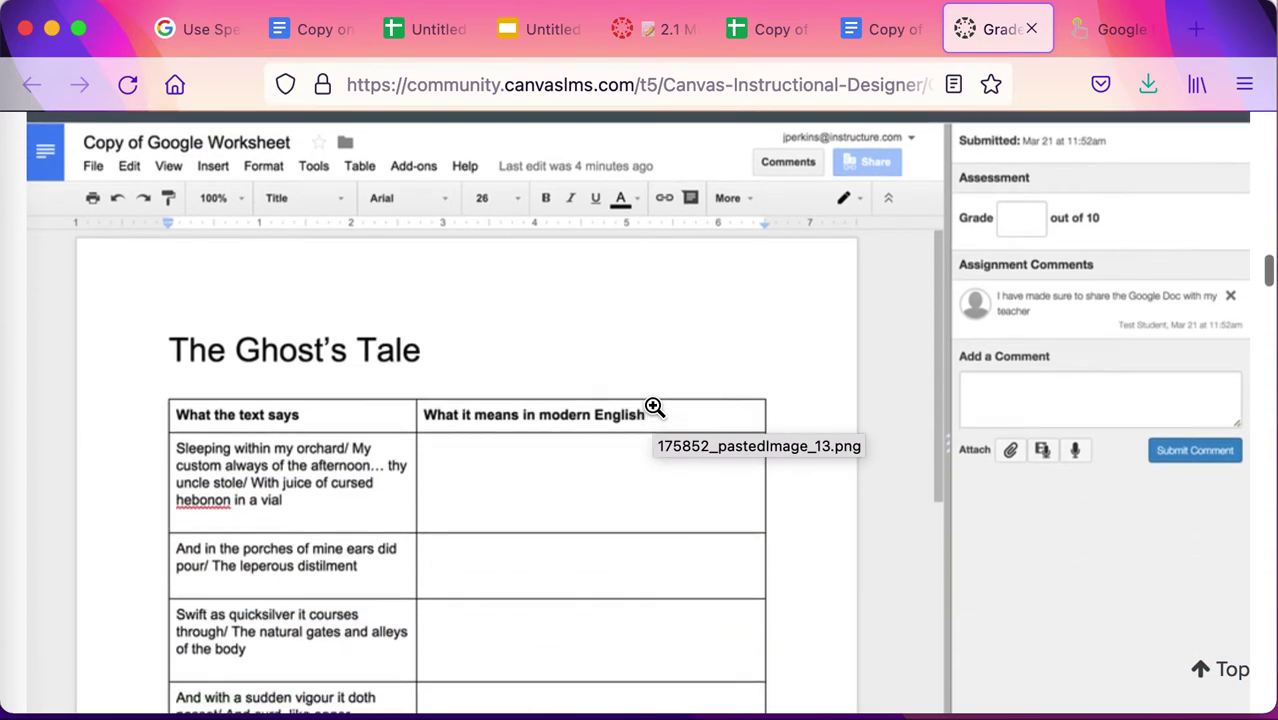
pyautogui.scroll(5, 654, 406)
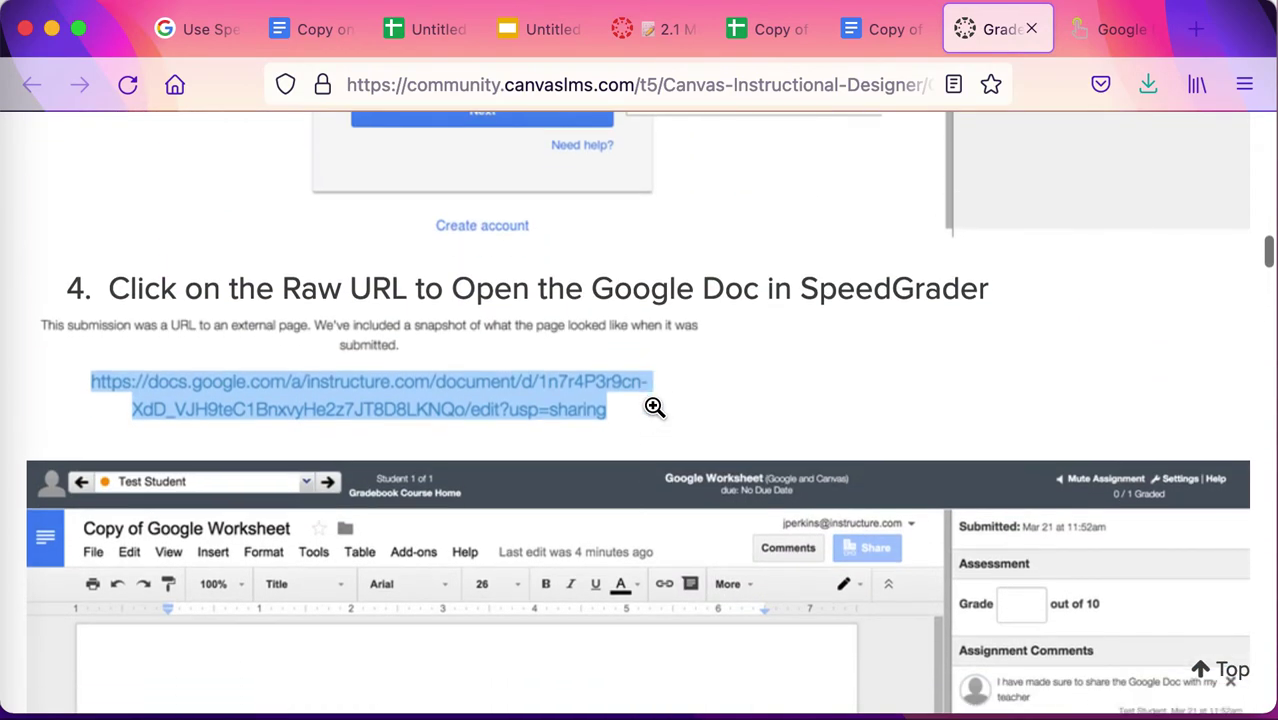
pyautogui.scroll(8, 654, 406)
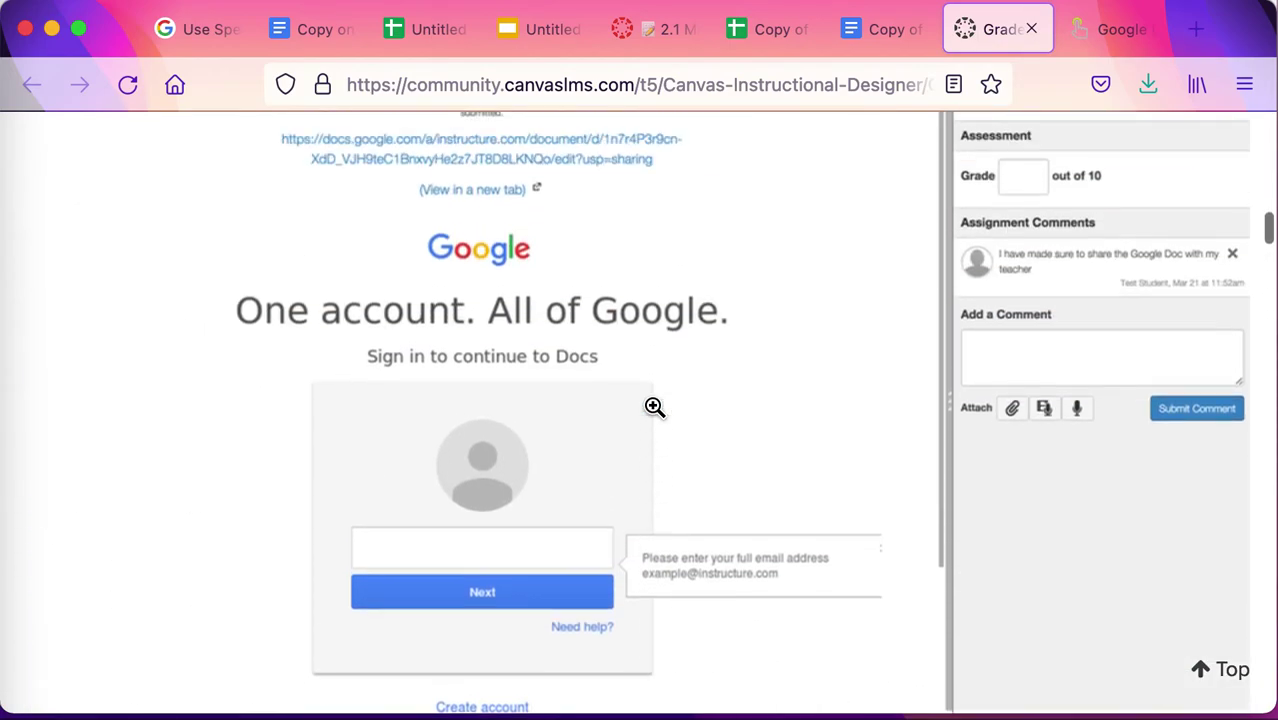
pyautogui.scroll(15, 654, 406)
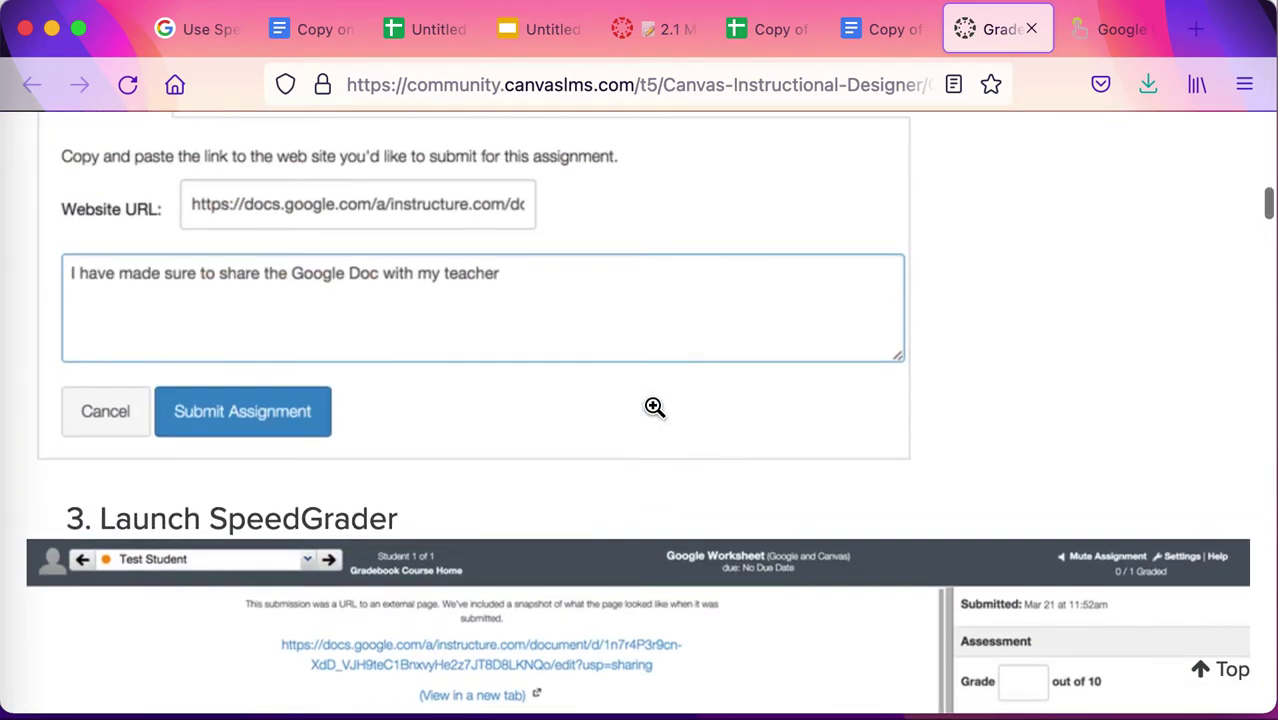
pyautogui.scroll(3, 654, 406)
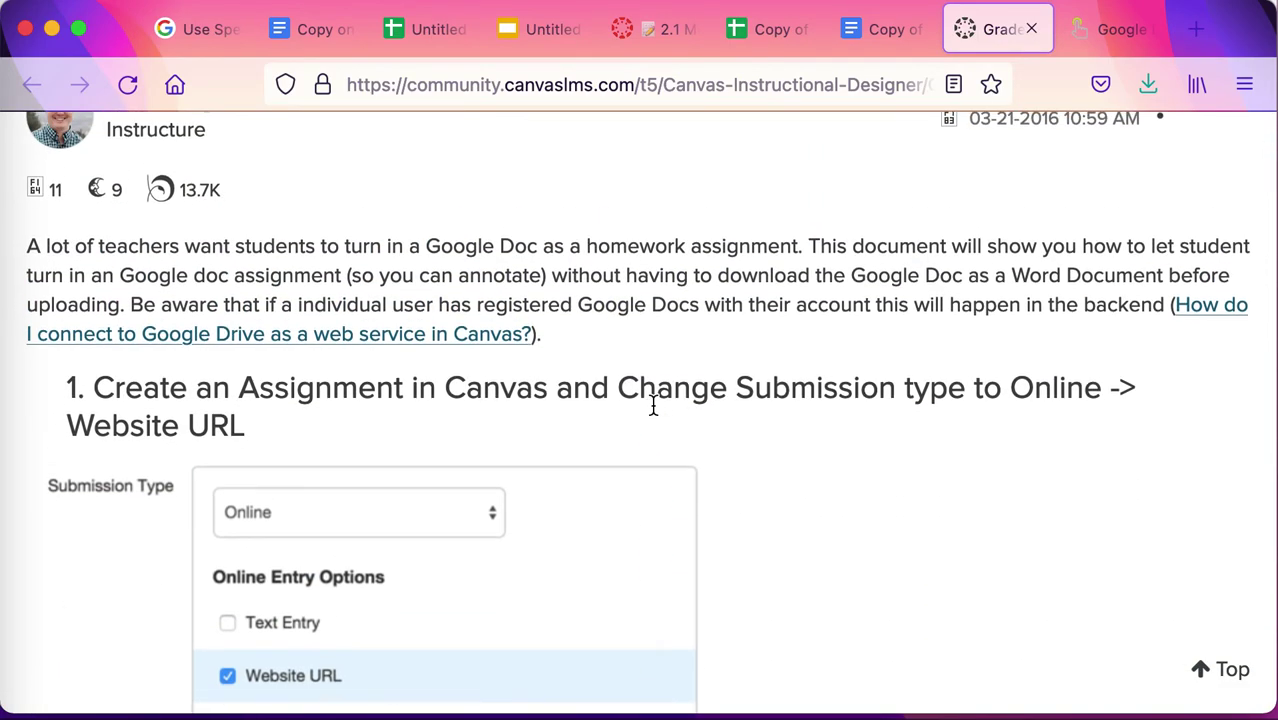
pyautogui.scroll(-2, 653, 406)
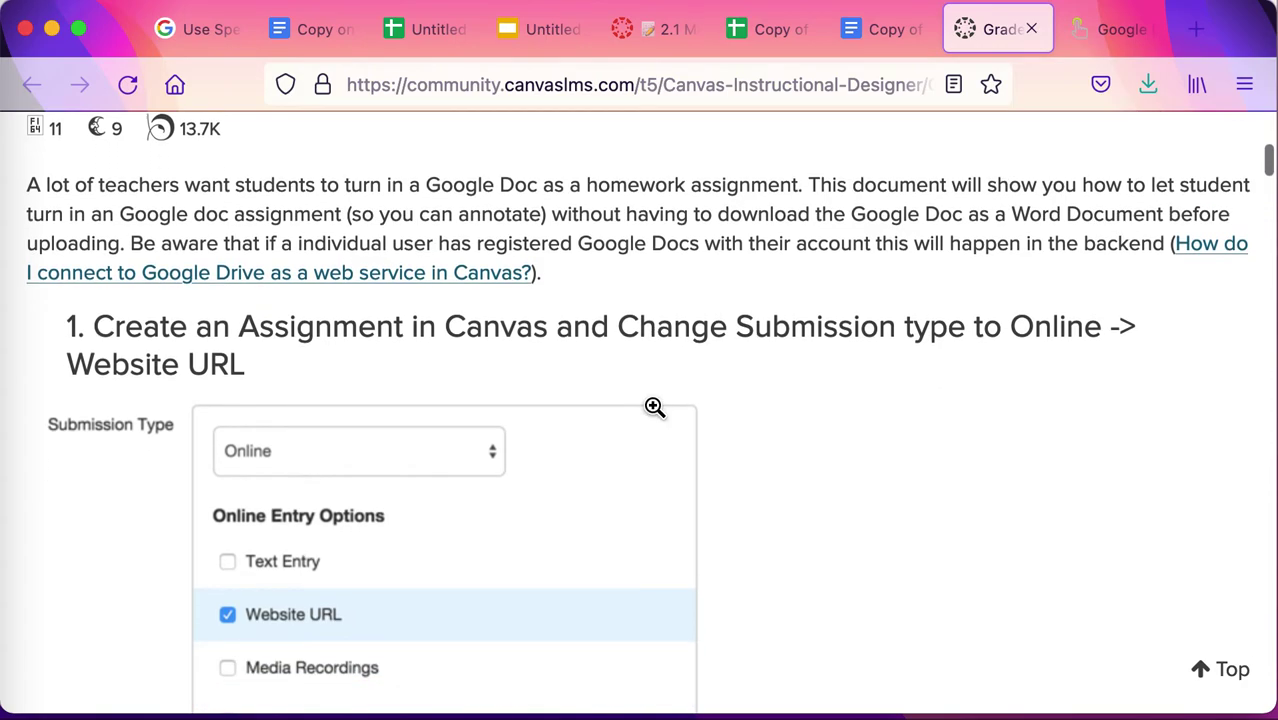
pyautogui.scroll(4, 653, 406)
pyautogui.scroll(8, 653, 406)
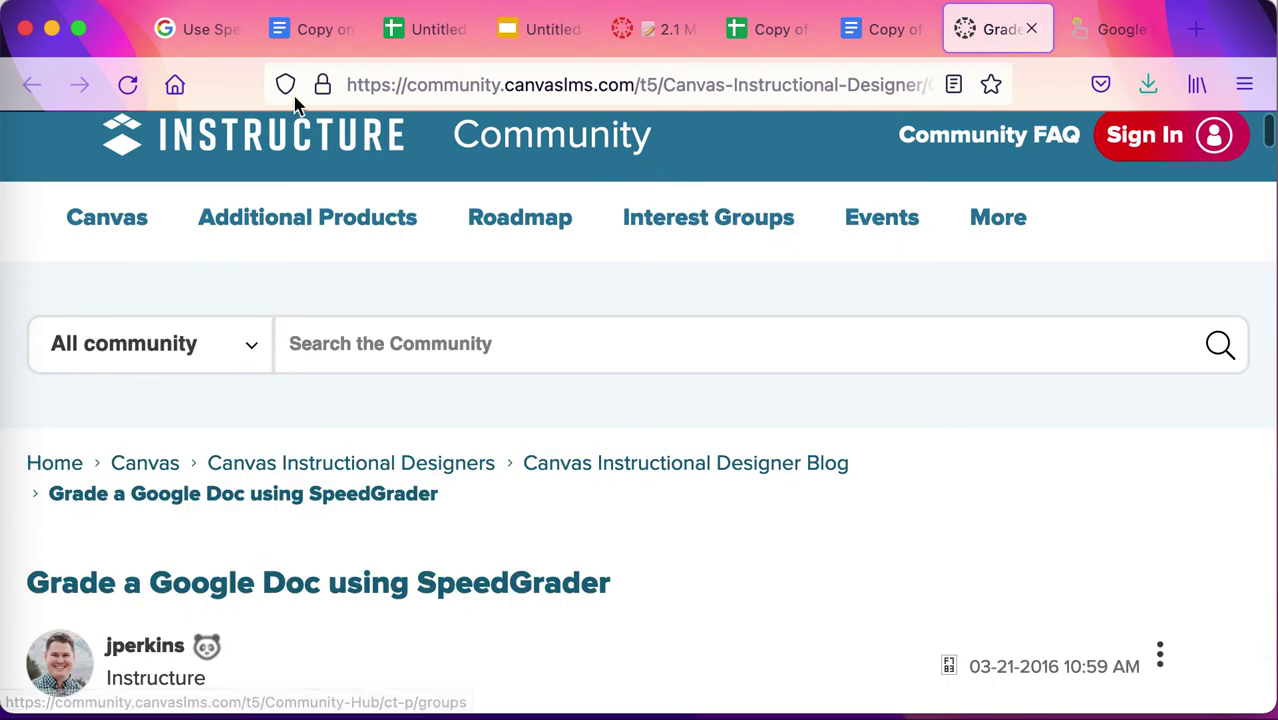
pyautogui.click(306, 31)
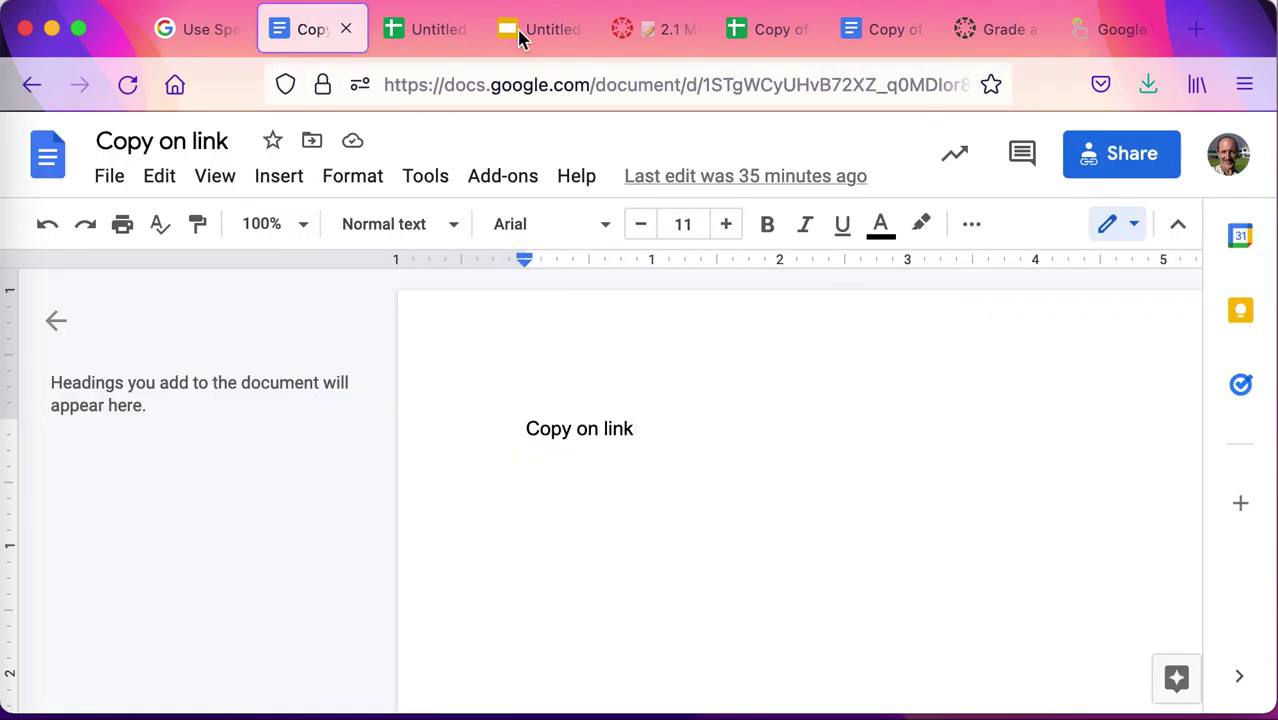
# Bring up the 'Google Document URL Tricks' blog post after a brief look at the SpeedGrader help page.
pyautogui.click(1110, 40)
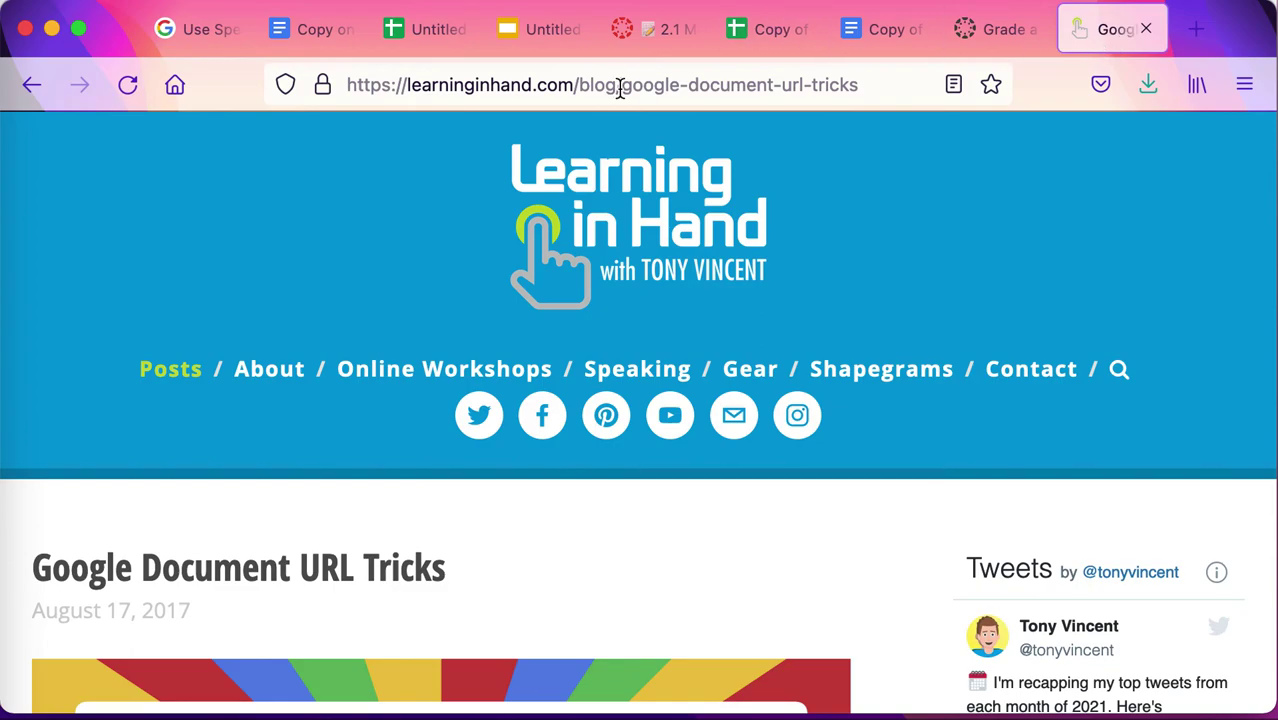
pyautogui.click(180, 45)
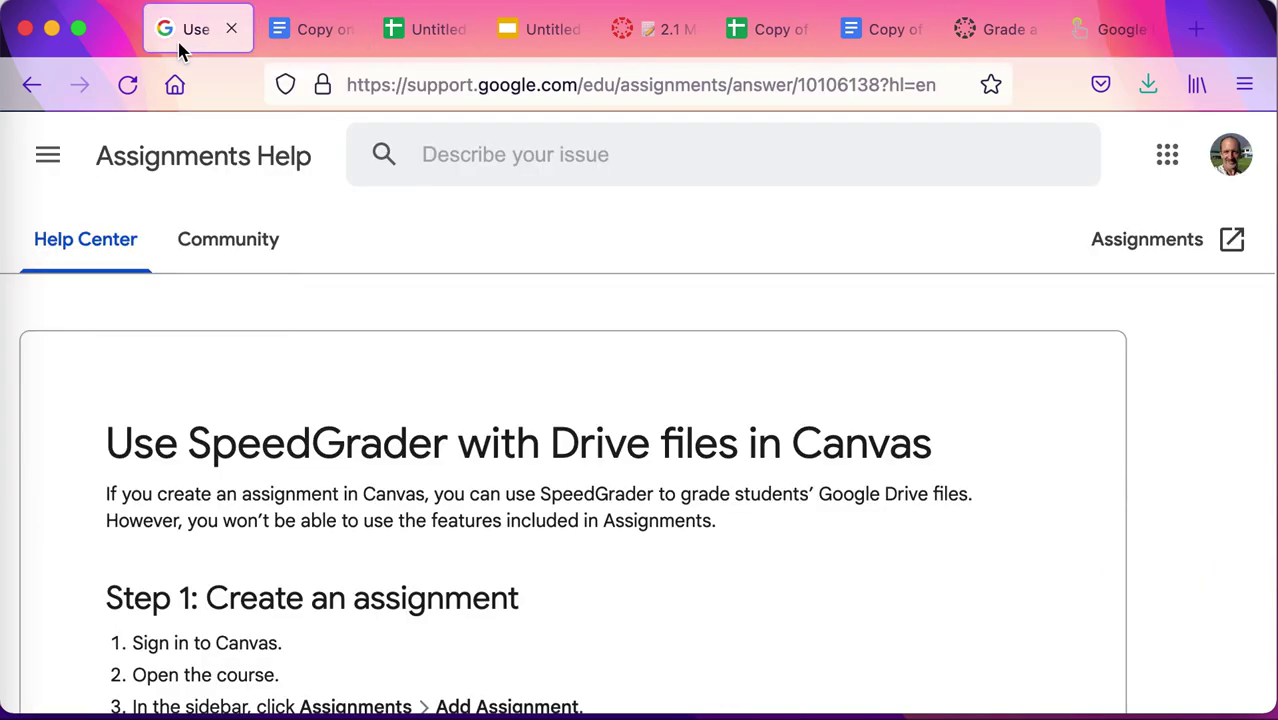
pyautogui.click(1095, 38)
# Scroll the post down to the 'Make a Copy with Comments Link' section.
pyautogui.scroll(-10, 697, 545)
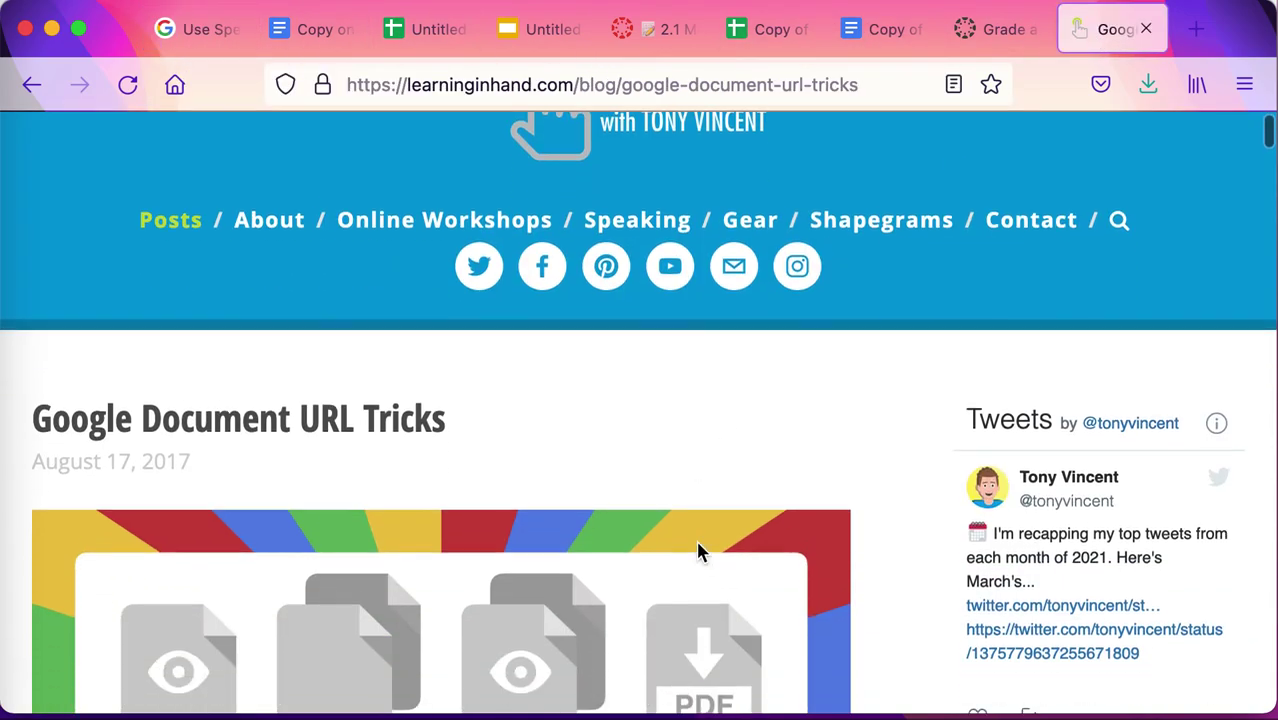
pyautogui.scroll(-10, 697, 545)
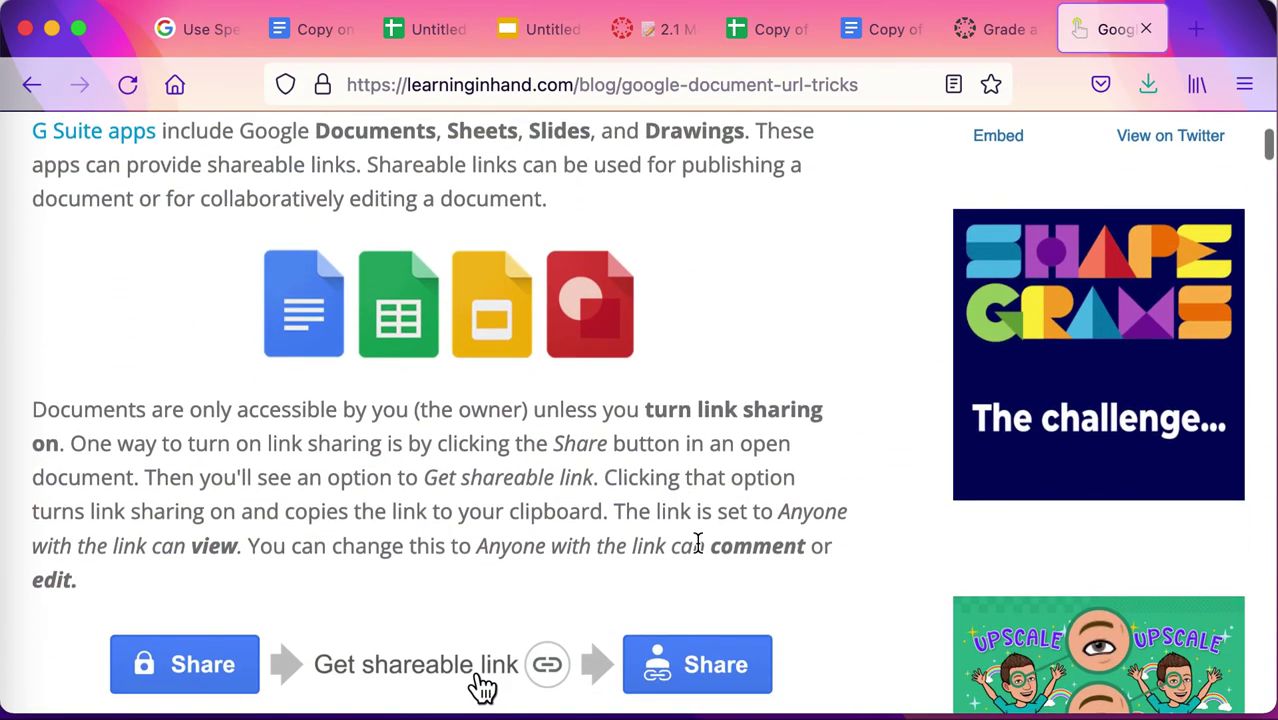
pyautogui.scroll(-6, 698, 545)
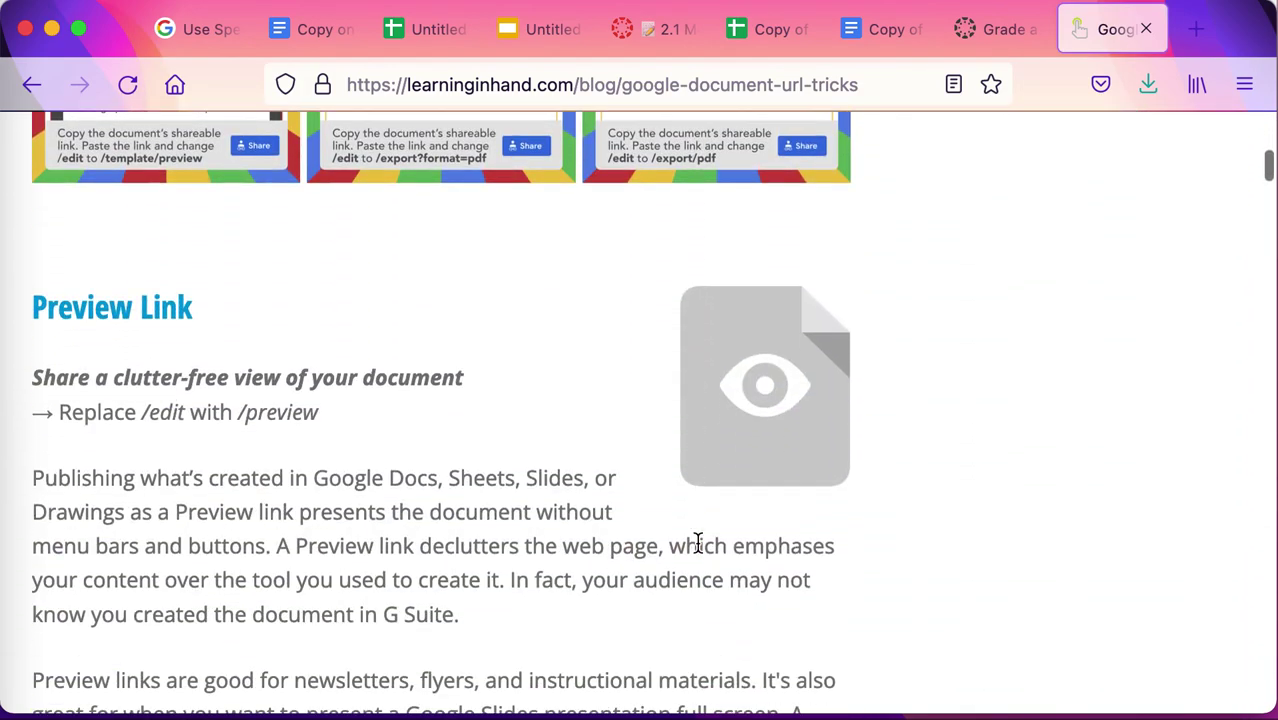
pyautogui.scroll(-5, 697, 550)
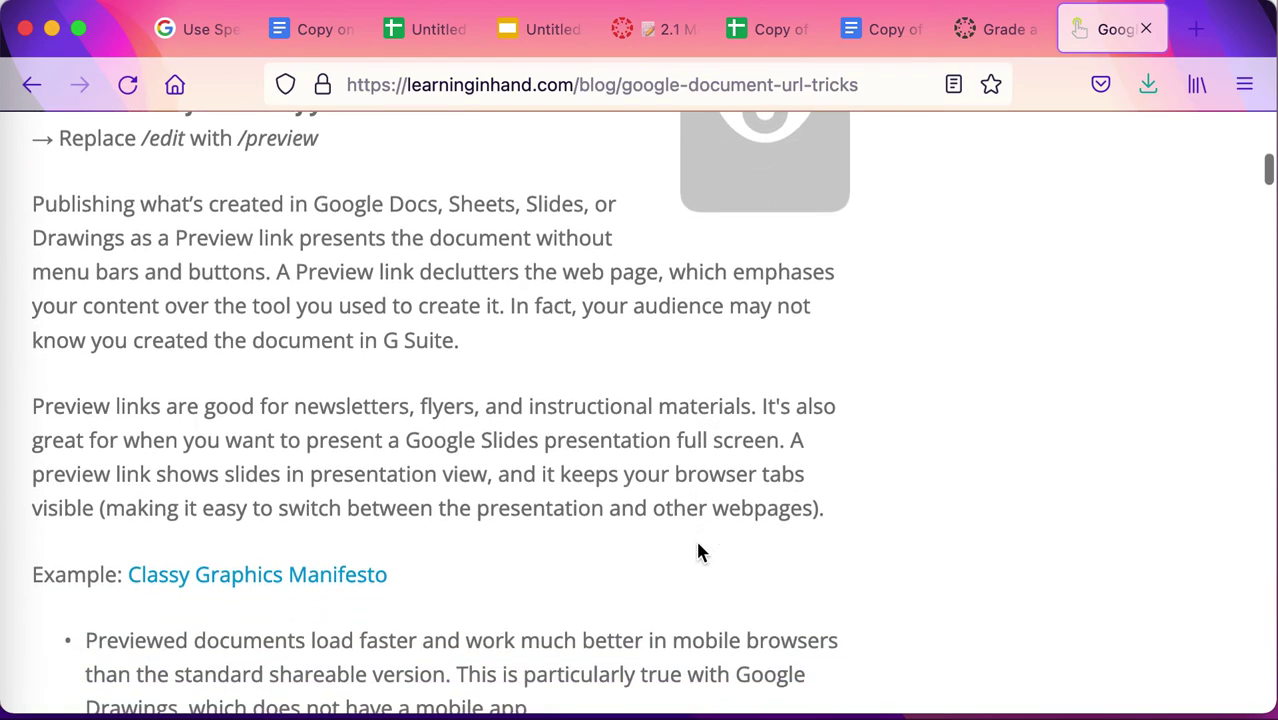
pyautogui.scroll(-8, 698, 550)
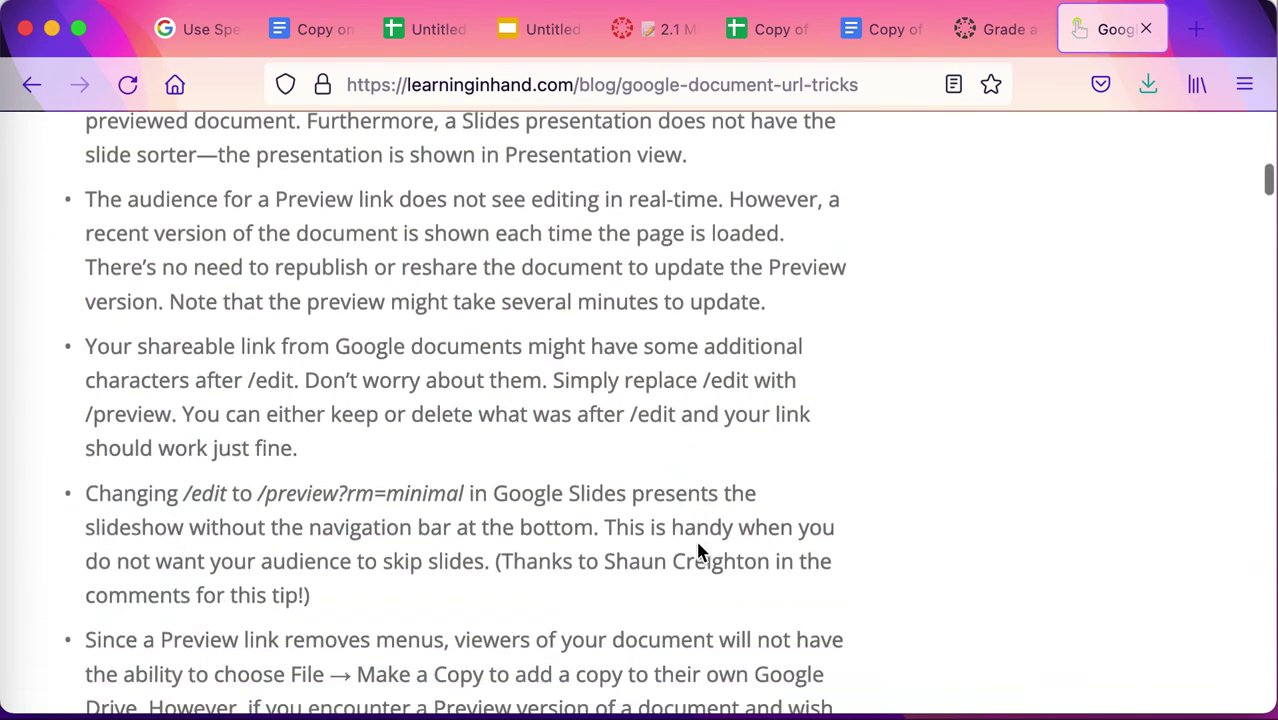
pyautogui.scroll(-20, 698, 552)
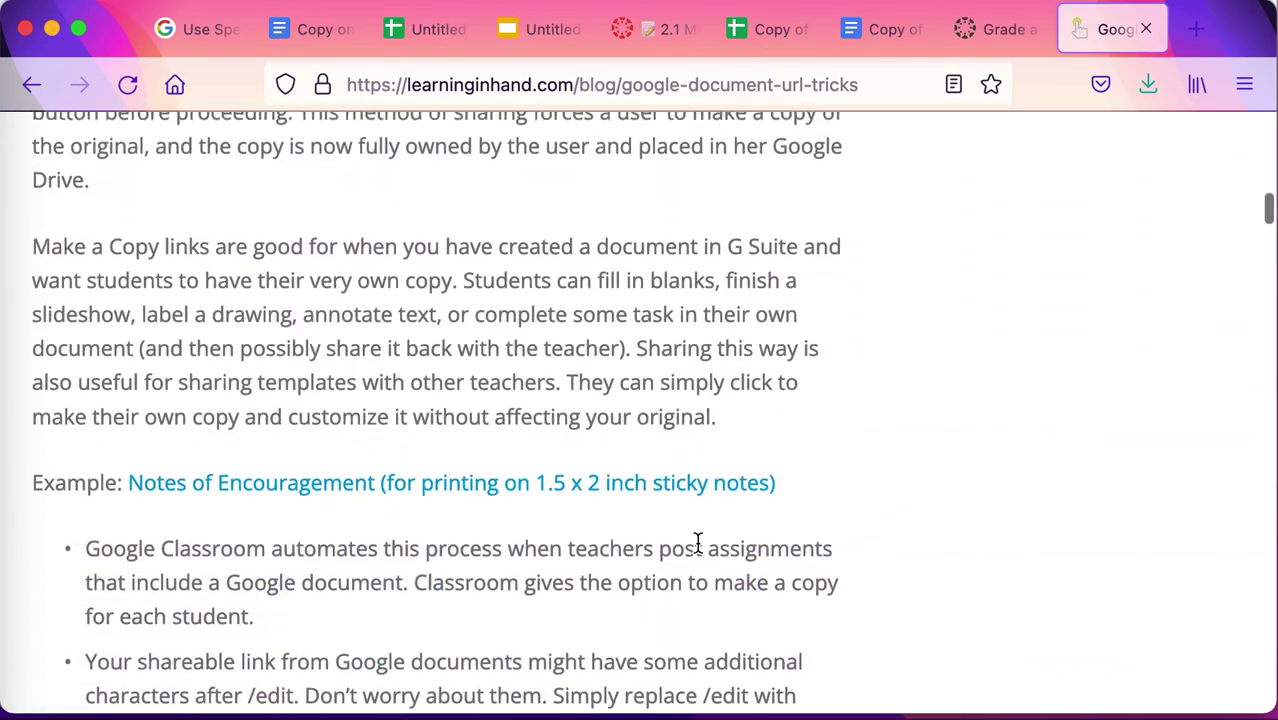
pyautogui.scroll(-10, 697, 545)
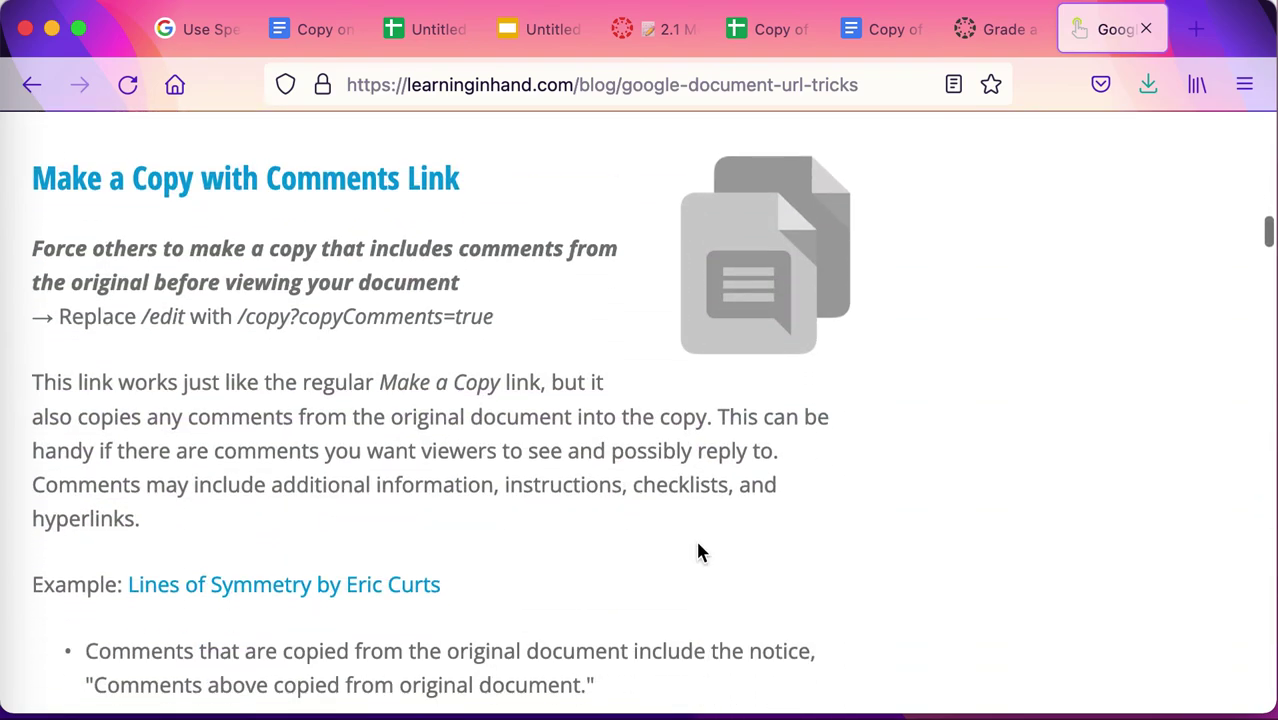
# Return to the 'Use SpeedGrader with Drive files in Canvas' article in Google Assignments Help.
pyautogui.click(216, 42)
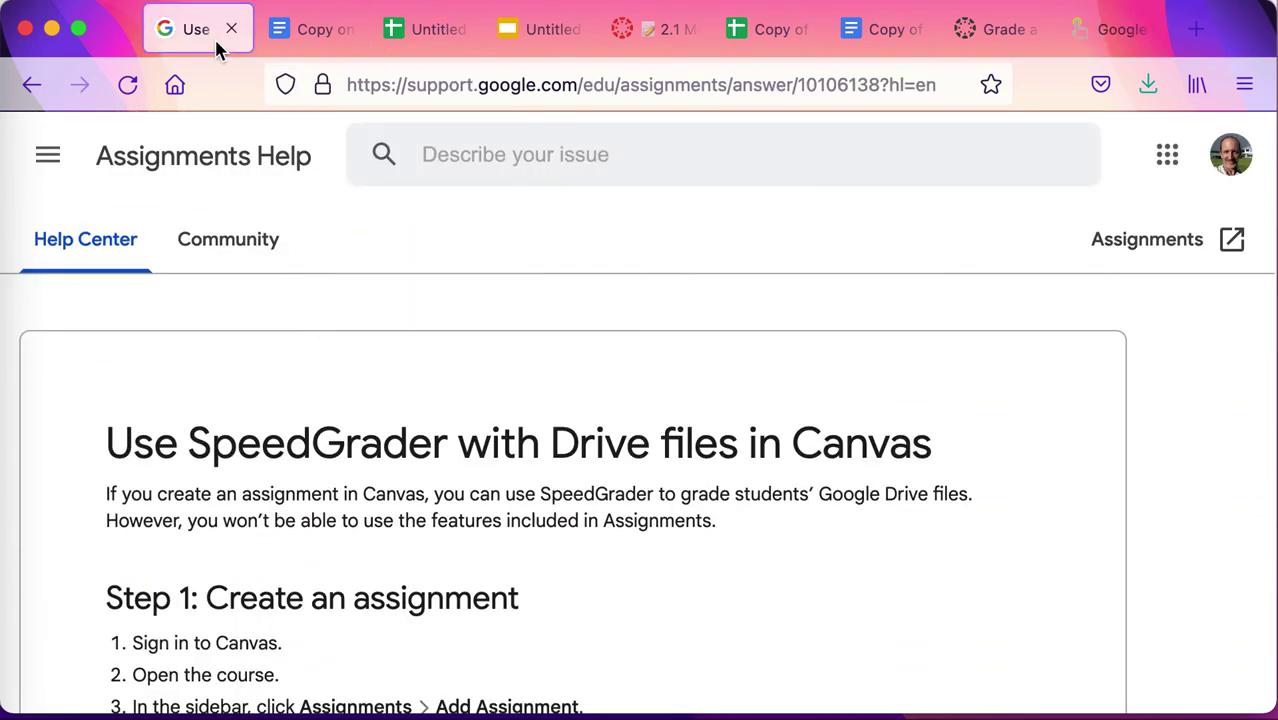